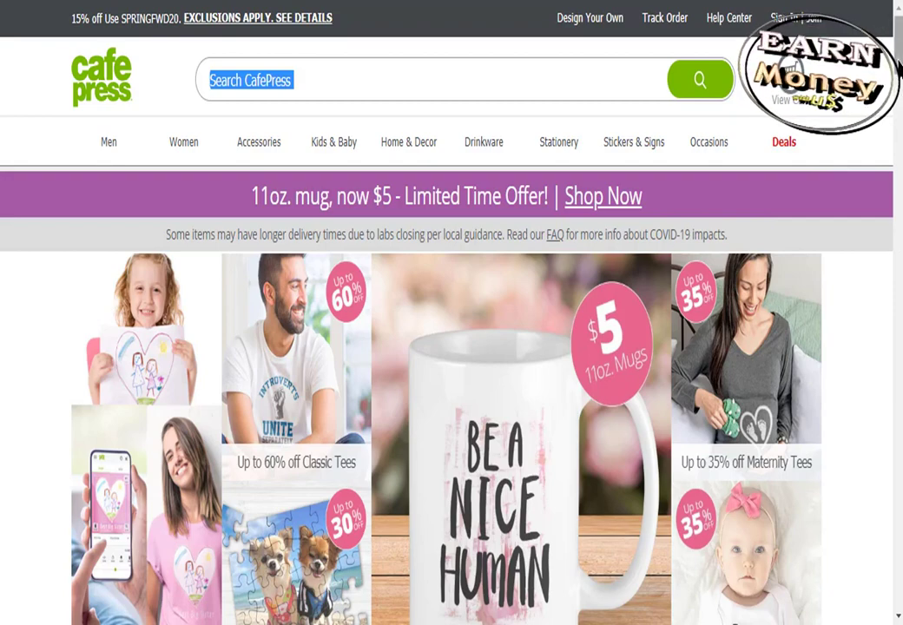
Look through the homepage's offers, trending designs, partner and pets sections.
{"action": "scroll", "coordinate": [900, 68], "scroll_direction": "down", "scroll_amount": 5}
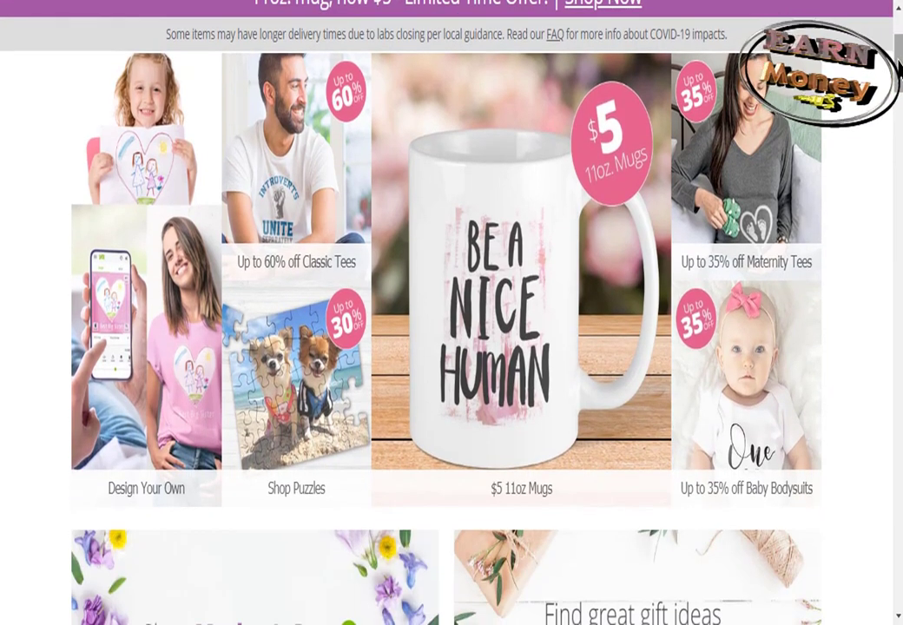
{"action": "scroll", "coordinate": [900, 68], "scroll_direction": "down", "scroll_amount": 2}
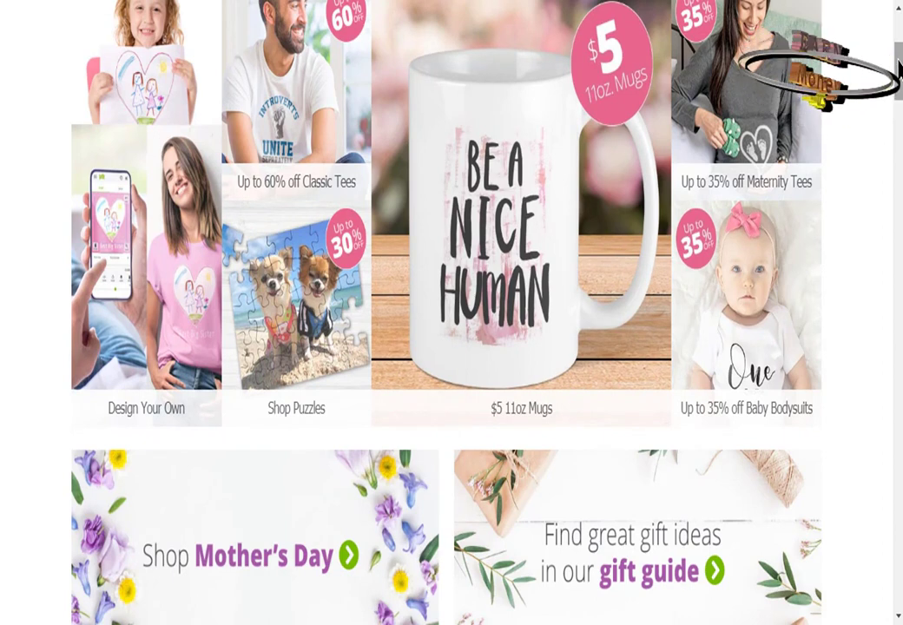
{"action": "scroll", "coordinate": [899, 68], "scroll_direction": "down", "scroll_amount": 6}
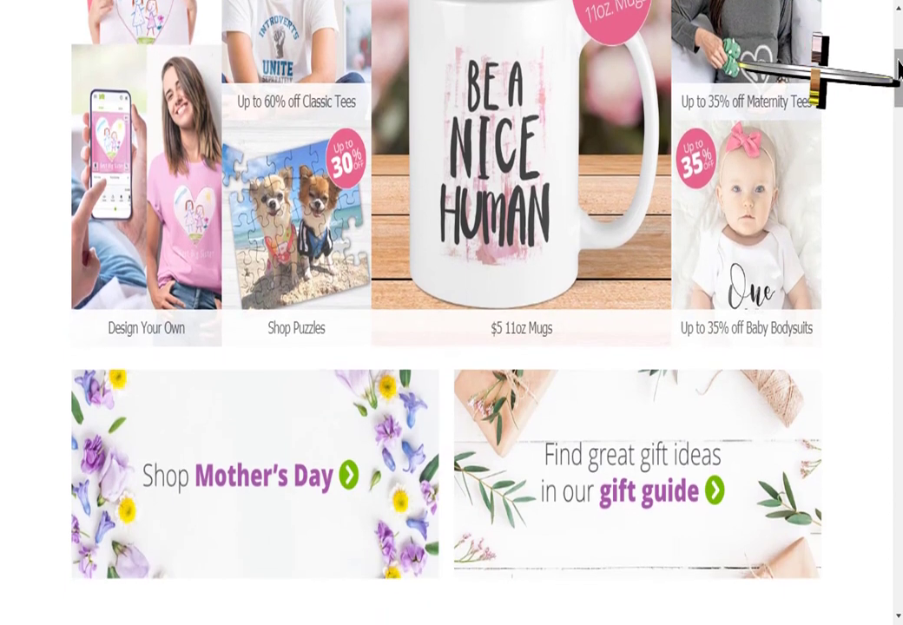
{"action": "scroll", "coordinate": [899, 68], "scroll_direction": "down", "scroll_amount": 12}
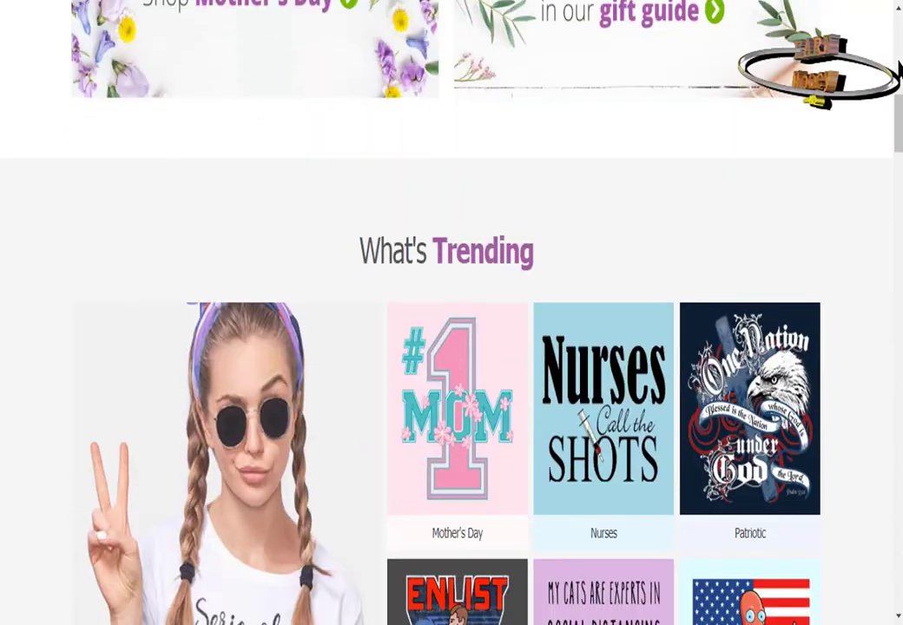
{"action": "scroll", "coordinate": [899, 68], "scroll_direction": "down", "scroll_amount": 8}
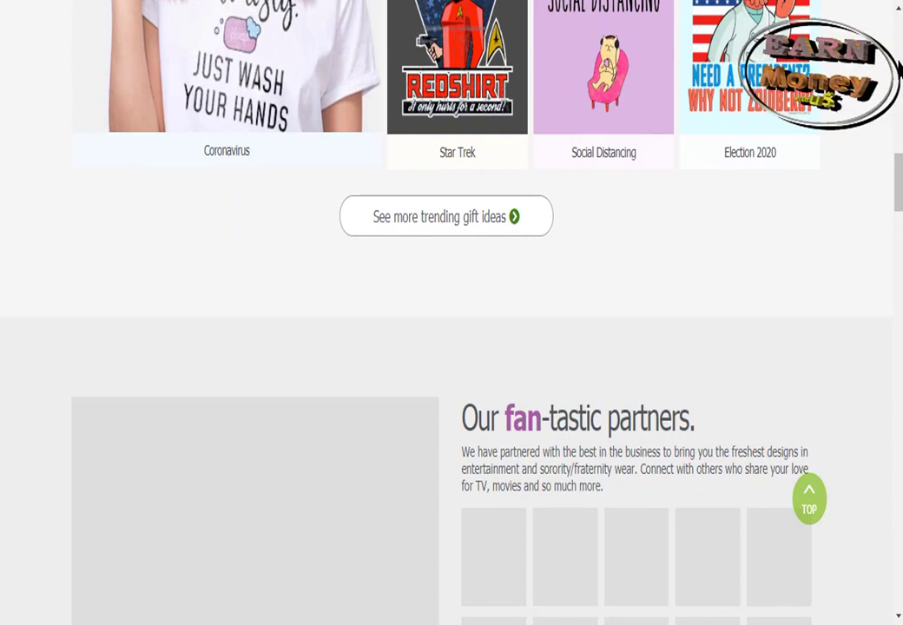
{"action": "scroll", "coordinate": [900, 67], "scroll_direction": "down", "scroll_amount": 1}
{"action": "scroll", "coordinate": [900, 67], "scroll_direction": "down", "scroll_amount": 4}
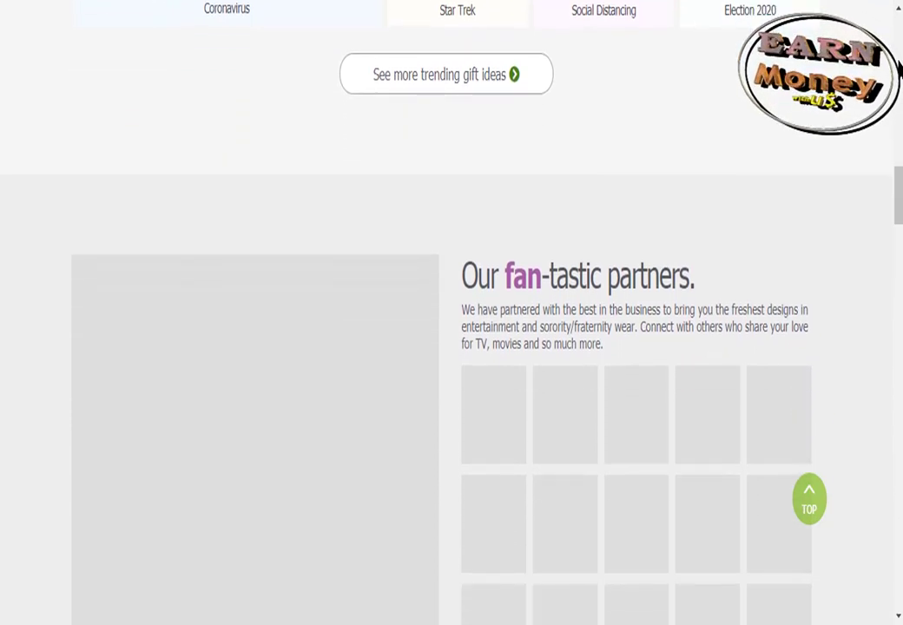
{"action": "scroll", "coordinate": [899, 70], "scroll_direction": "up", "scroll_amount": 6}
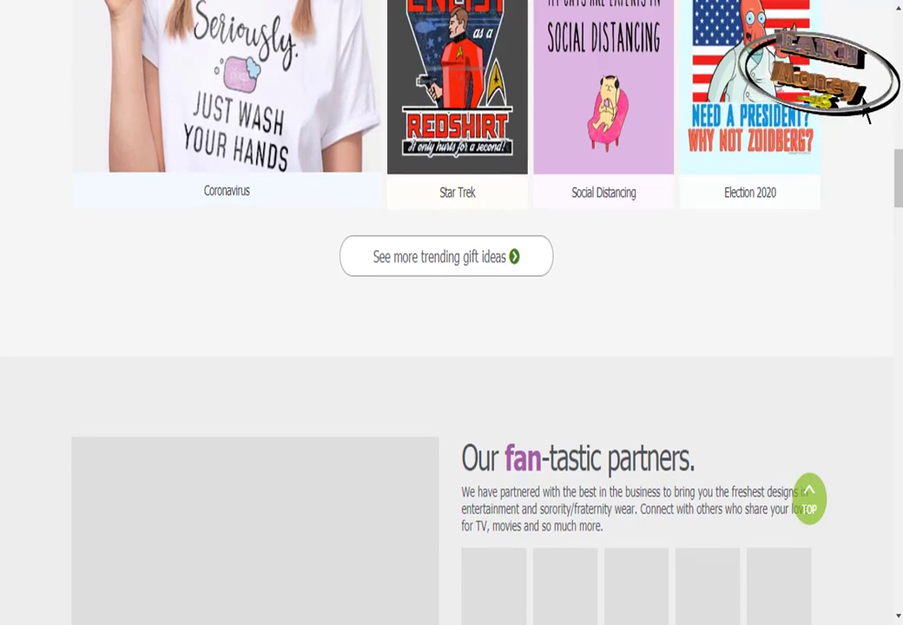
{"action": "scroll", "coordinate": [865, 111], "scroll_direction": "down", "scroll_amount": 2}
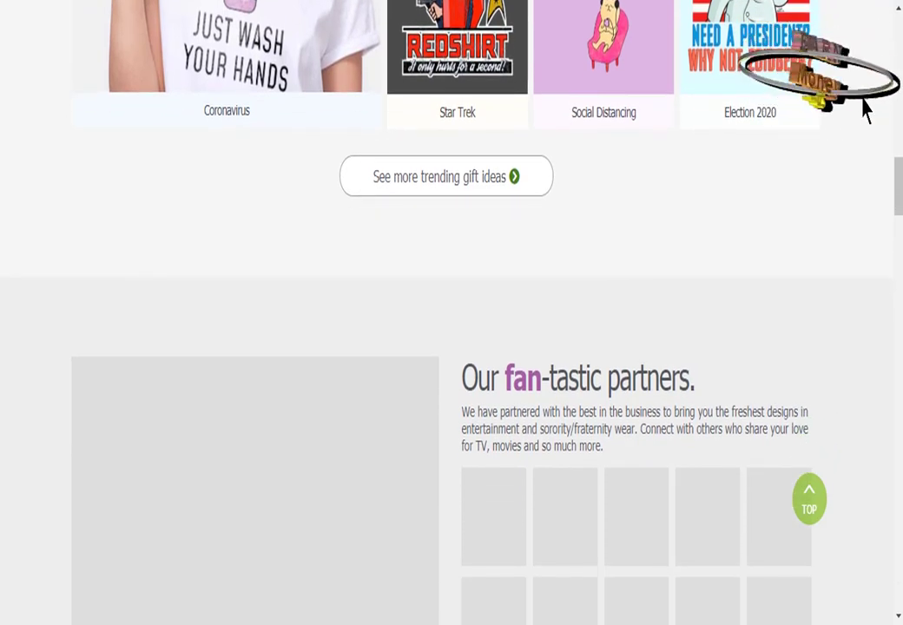
{"action": "scroll", "coordinate": [865, 111], "scroll_direction": "down", "scroll_amount": 5}
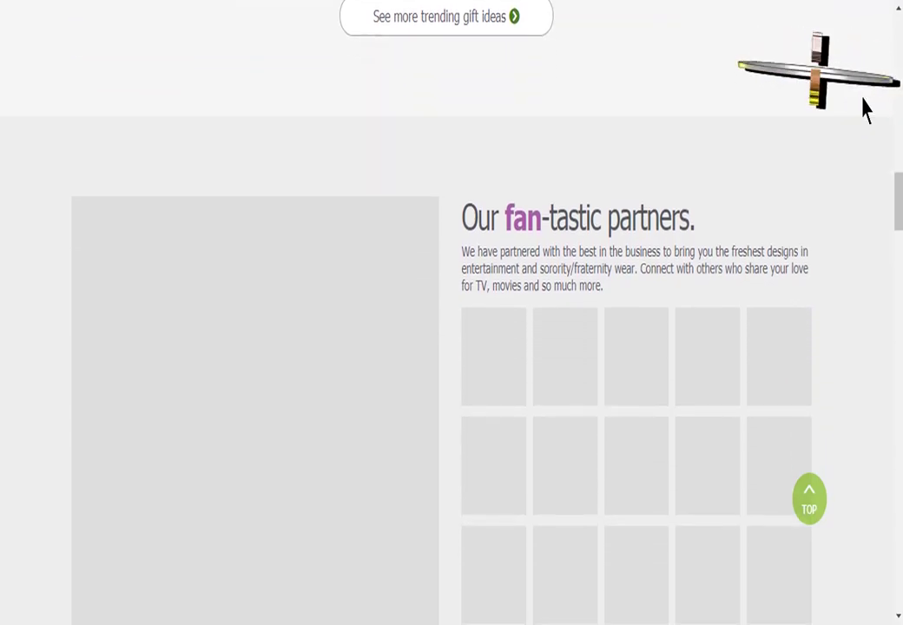
{"action": "scroll", "coordinate": [866, 112], "scroll_direction": "down", "scroll_amount": 3}
{"action": "scroll", "coordinate": [865, 111], "scroll_direction": "up", "scroll_amount": 10}
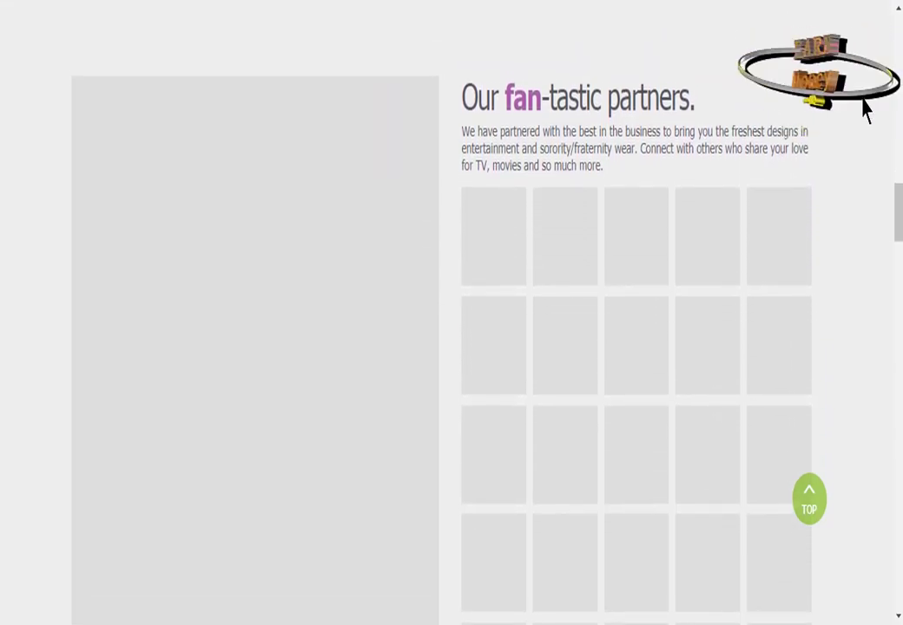
{"action": "scroll", "coordinate": [865, 111], "scroll_direction": "up", "scroll_amount": 15}
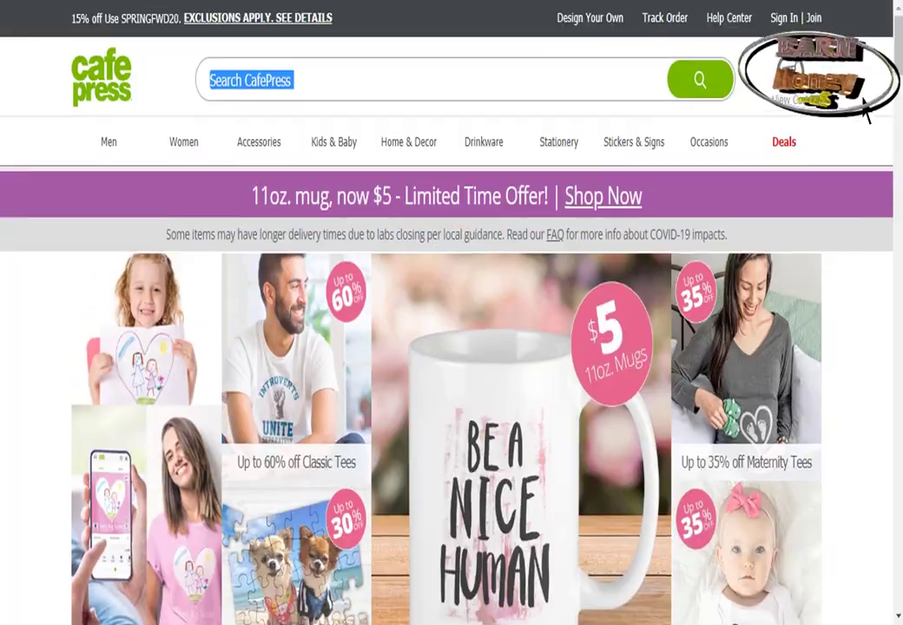
{"action": "scroll", "coordinate": [865, 111], "scroll_direction": "down", "scroll_amount": 1}
{"action": "scroll", "coordinate": [865, 112], "scroll_direction": "down", "scroll_amount": 15}
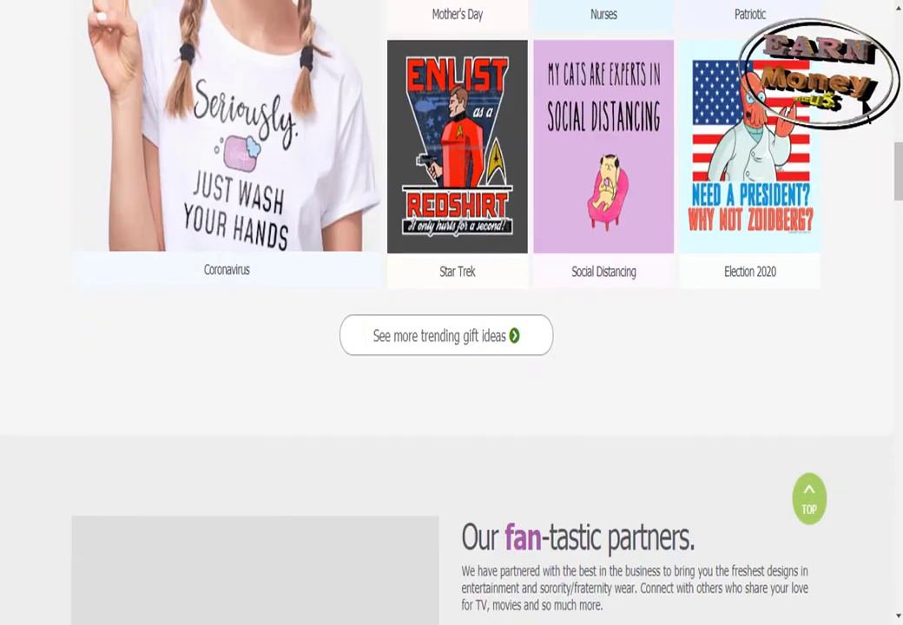
{"action": "scroll", "coordinate": [865, 111], "scroll_direction": "down", "scroll_amount": 9}
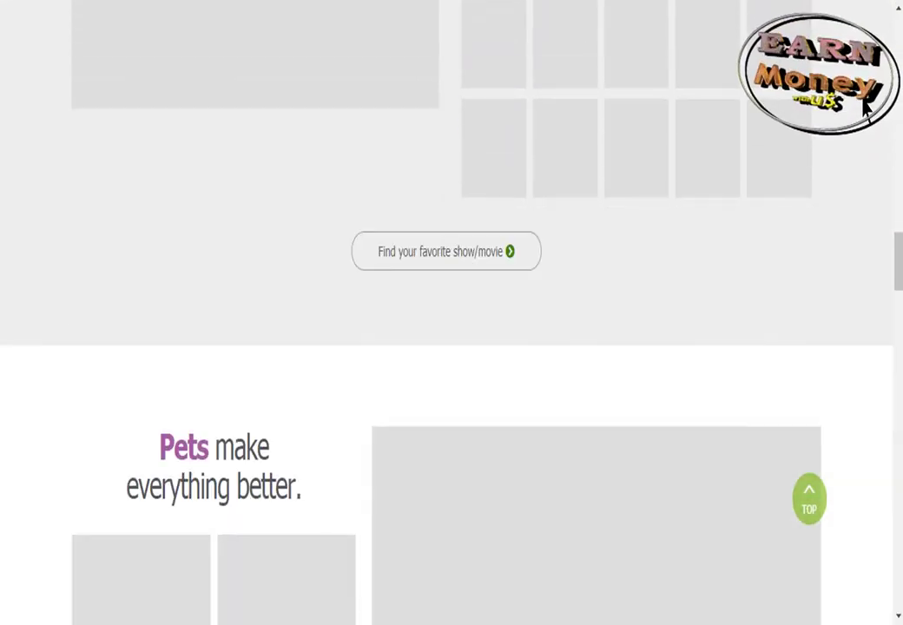
{"action": "scroll", "coordinate": [868, 112], "scroll_direction": "up", "scroll_amount": 12}
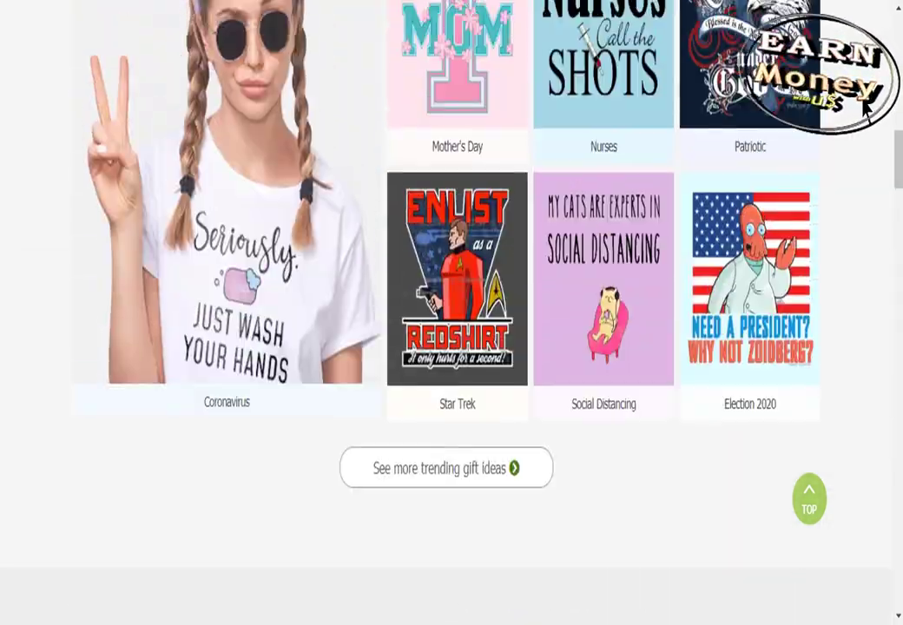
{"action": "scroll", "coordinate": [865, 111], "scroll_direction": "up", "scroll_amount": 6}
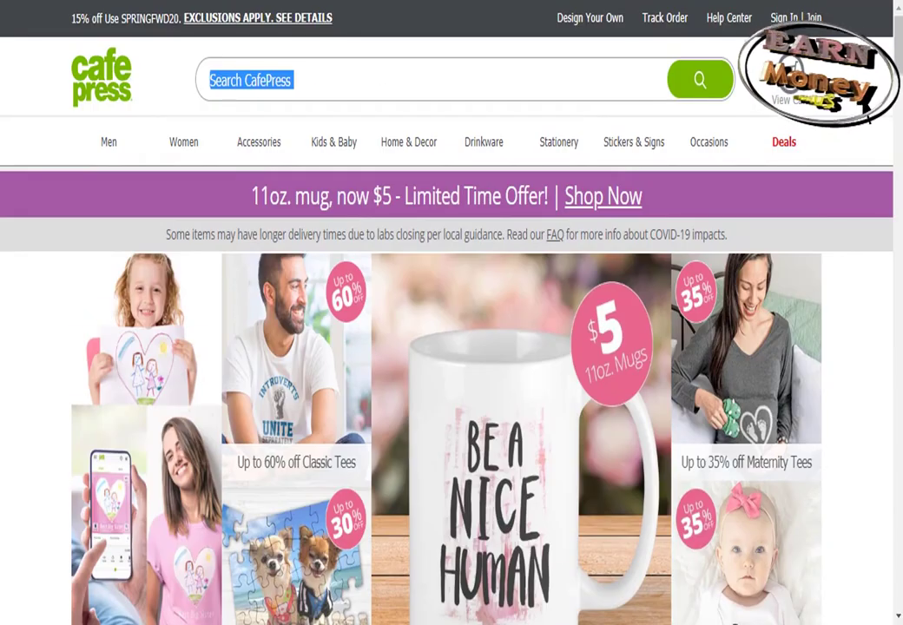
Open the sign-in page and sign in to the existing account.
{"action": "left_click", "coordinate": [818, 128]}
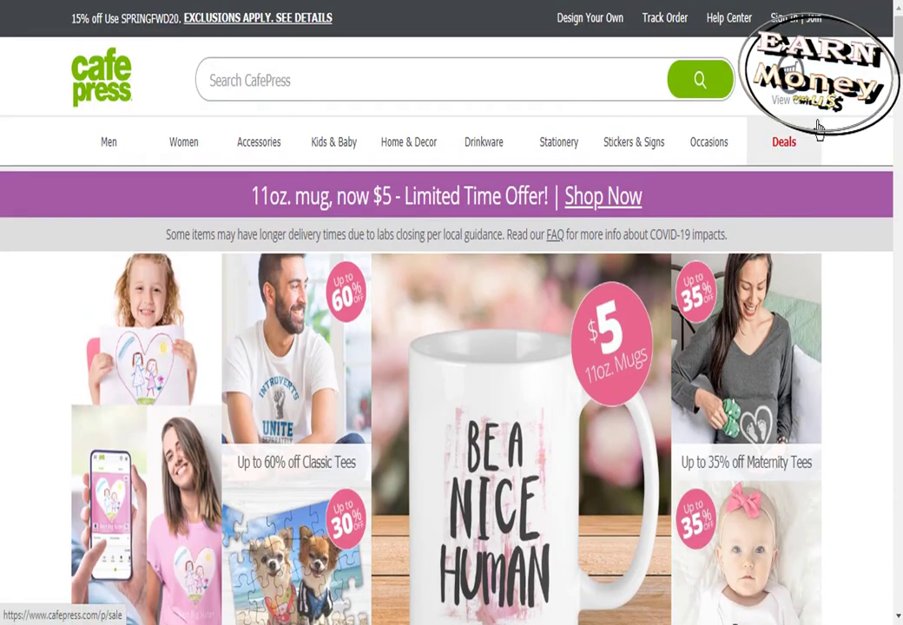
{"action": "left_click", "coordinate": [785, 18]}
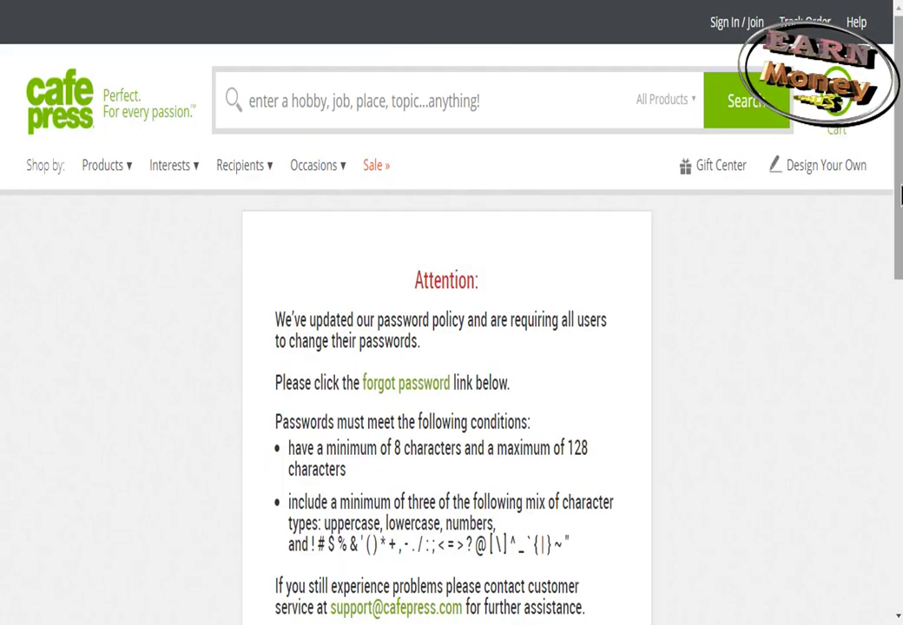
{"action": "left_click_drag", "start_coordinate": [900, 195], "coordinate": [899, 268]}
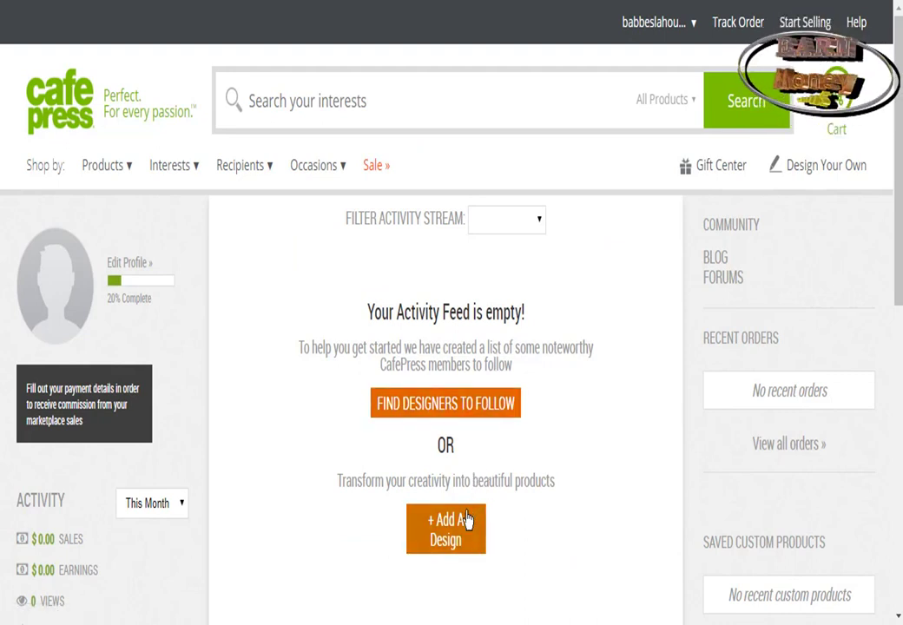
Add halloween.png as a new design and go through its empty name, tags and description fields.
{"action": "left_click", "coordinate": [466, 518]}
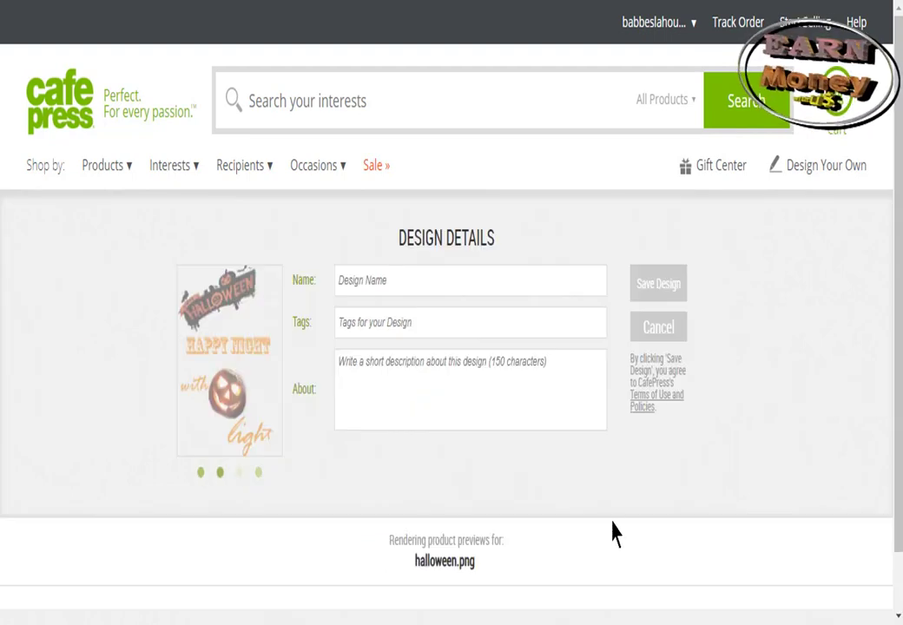
{"action": "left_click", "coordinate": [464, 282]}
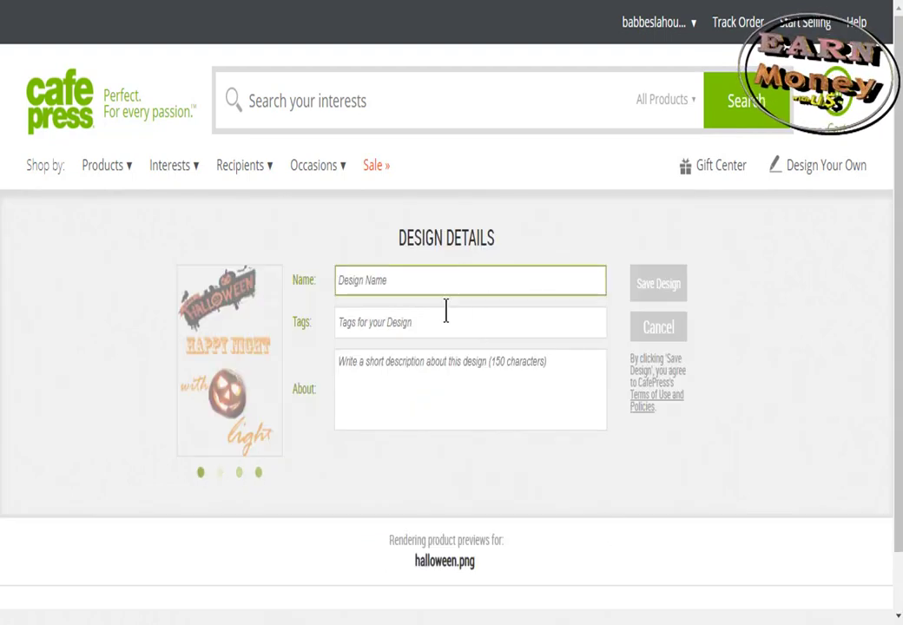
{"action": "left_click", "coordinate": [438, 321]}
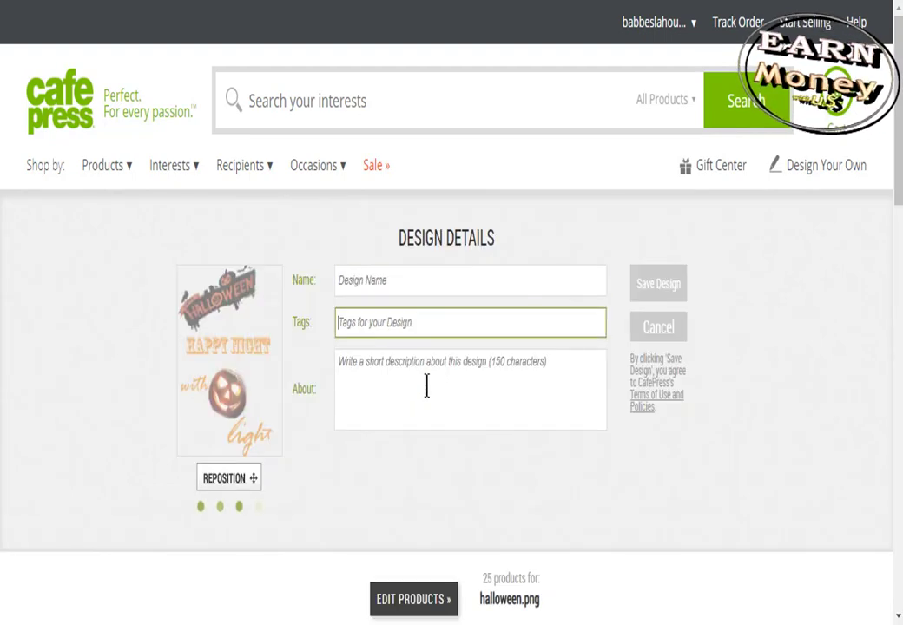
{"action": "left_click", "coordinate": [426, 386]}
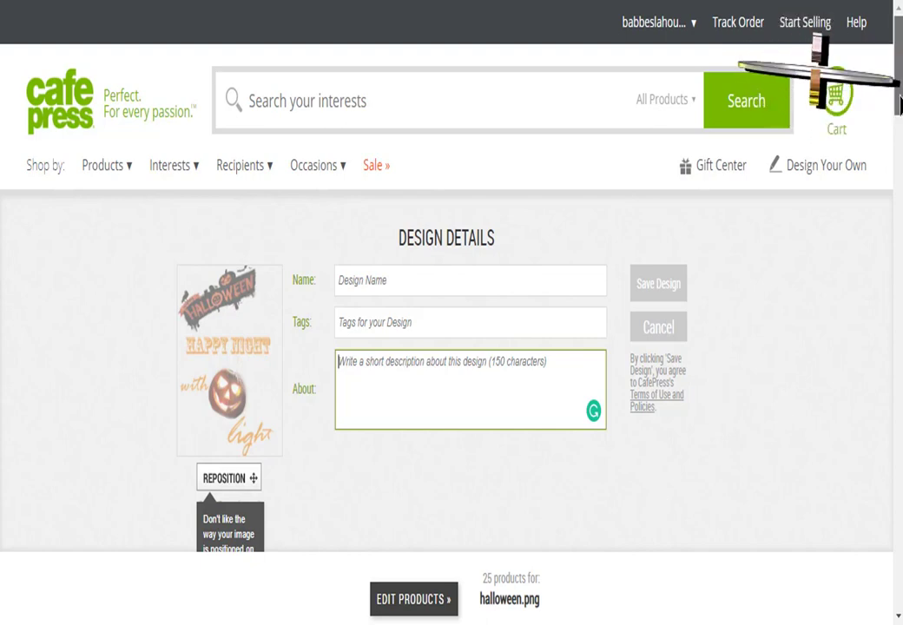
Review the reposition option and product previews of the Halloween design, and dismiss the error message.
{"action": "left_click_drag", "start_coordinate": [899, 102], "coordinate": [900, 128]}
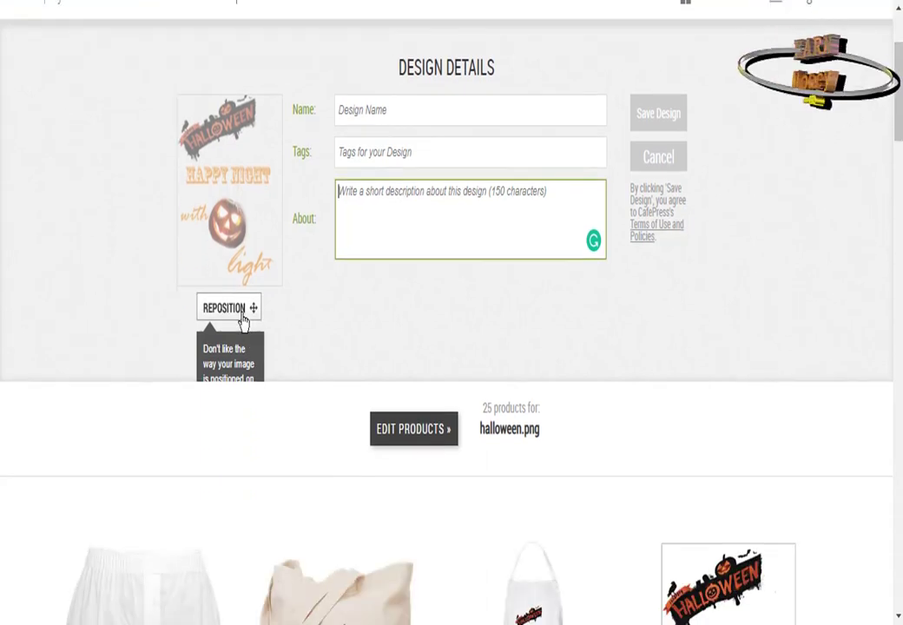
{"action": "left_click", "coordinate": [226, 239]}
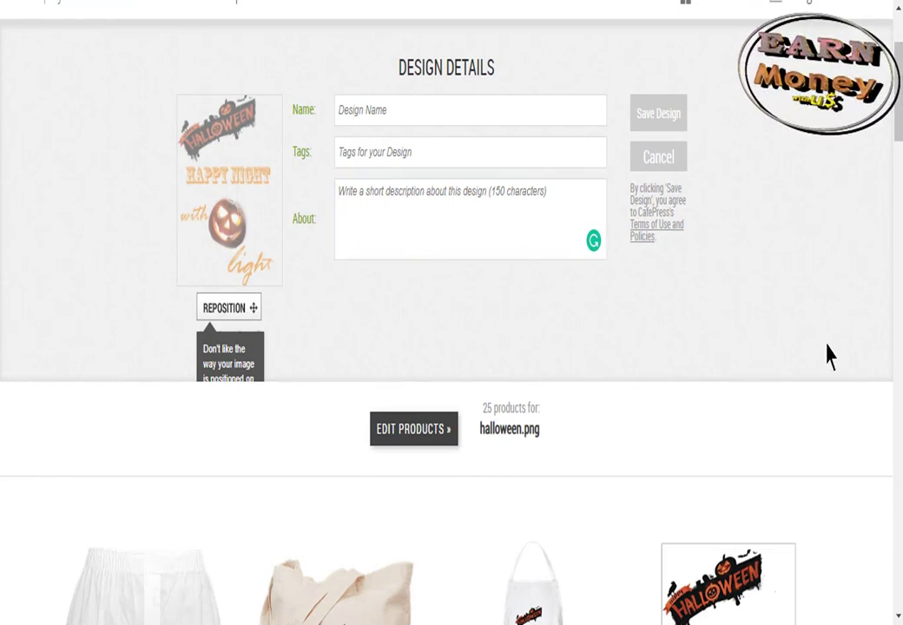
{"action": "left_click_drag", "start_coordinate": [899, 107], "coordinate": [898, 112]}
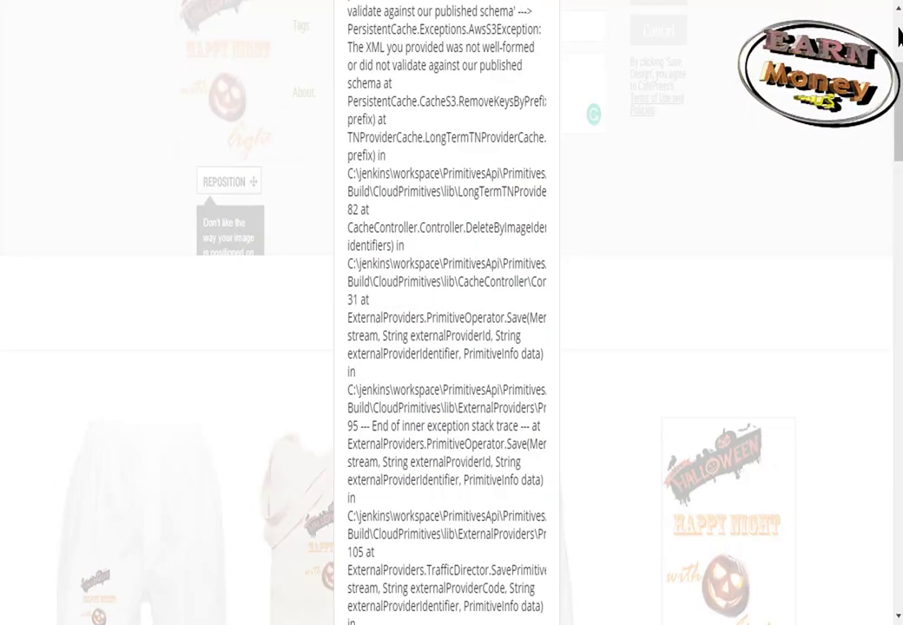
{"action": "scroll", "coordinate": [899, 34], "scroll_direction": "up", "scroll_amount": 3}
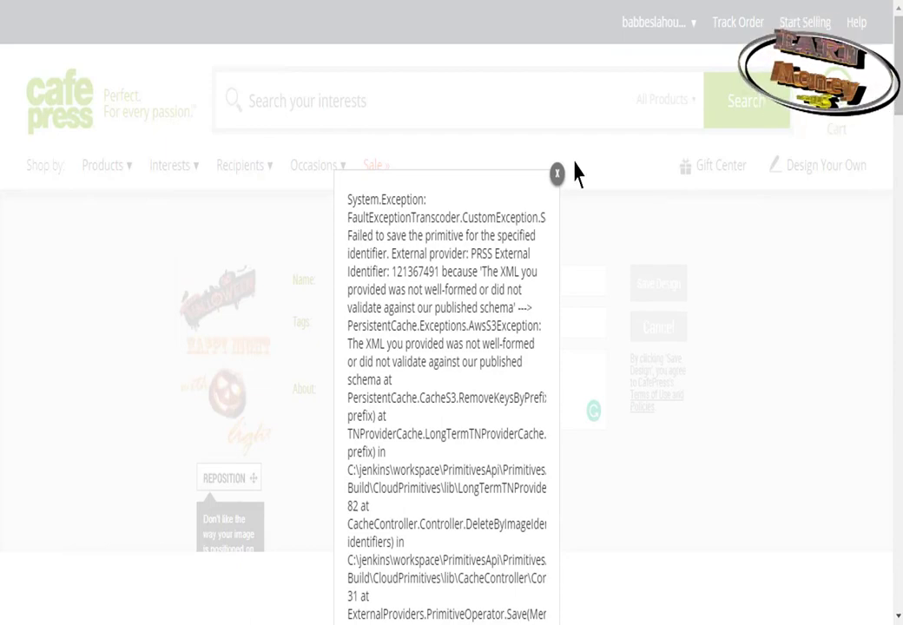
{"action": "left_click", "coordinate": [554, 178]}
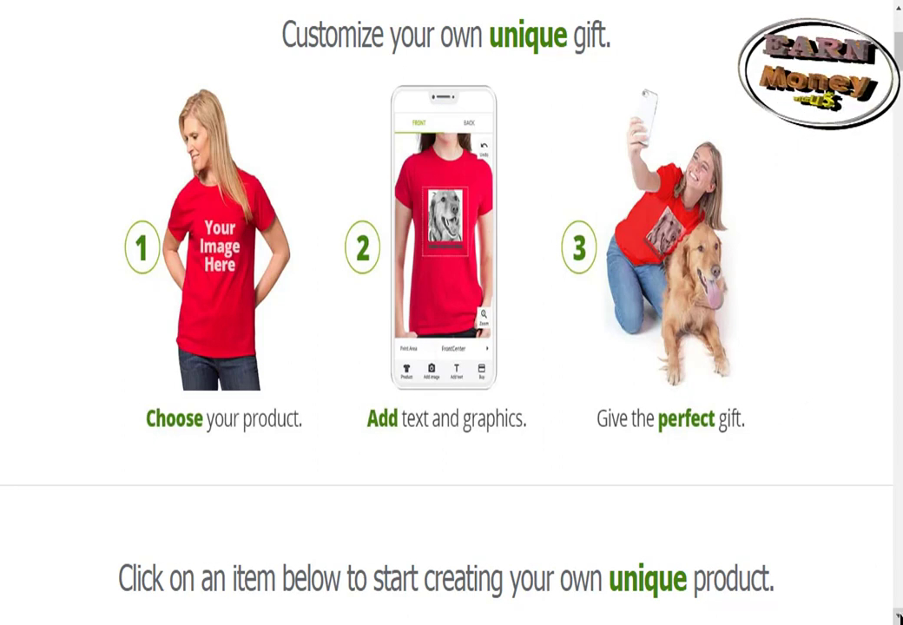
Choose Men's Classic T-Shirts from the custom men's gifts as the product to design.
{"action": "scroll", "coordinate": [899, 616], "scroll_direction": "down", "scroll_amount": 6}
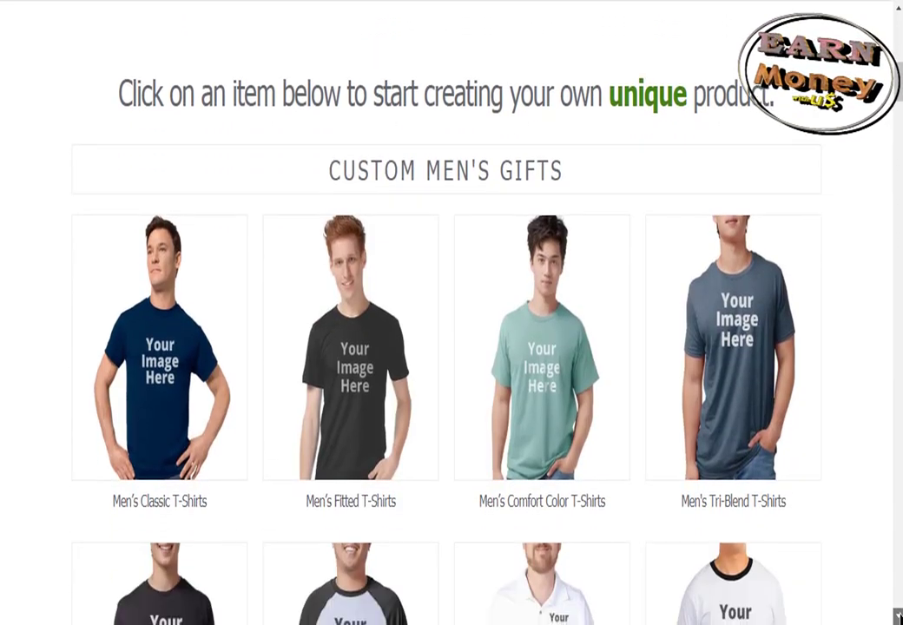
{"action": "scroll", "coordinate": [899, 616], "scroll_direction": "down", "scroll_amount": 1}
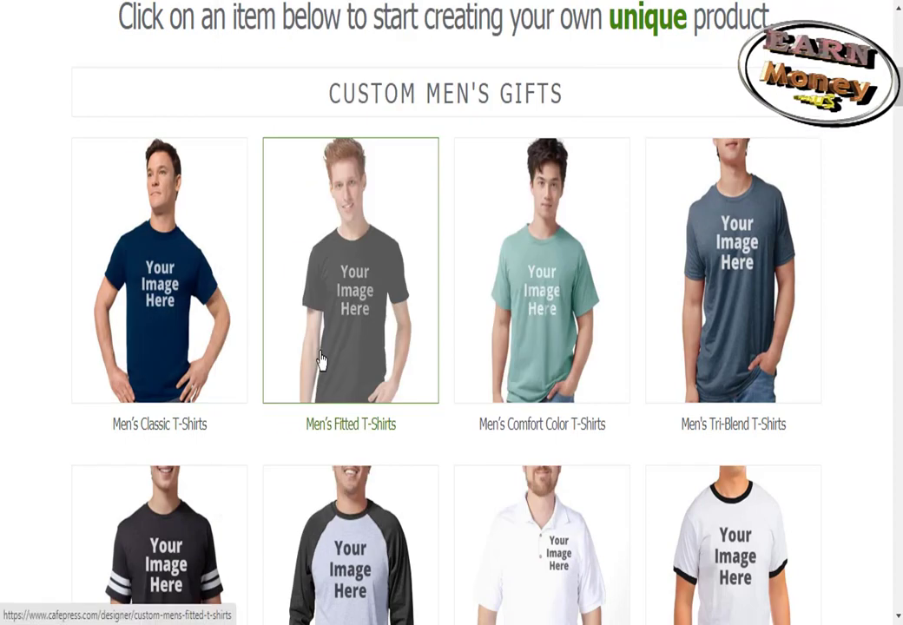
{"action": "mouse_move", "coordinate": [159, 349]}
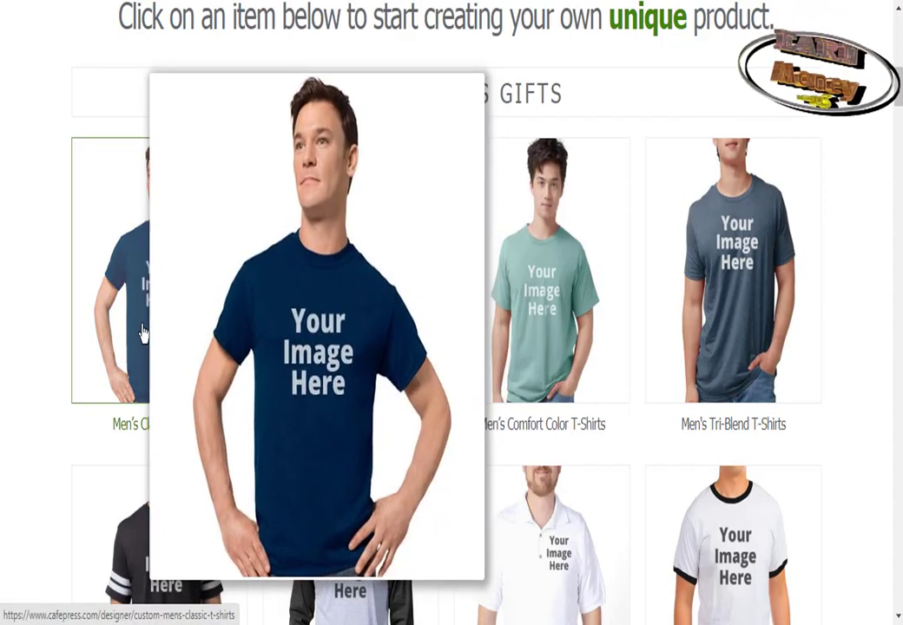
{"action": "left_click", "coordinate": [142, 333]}
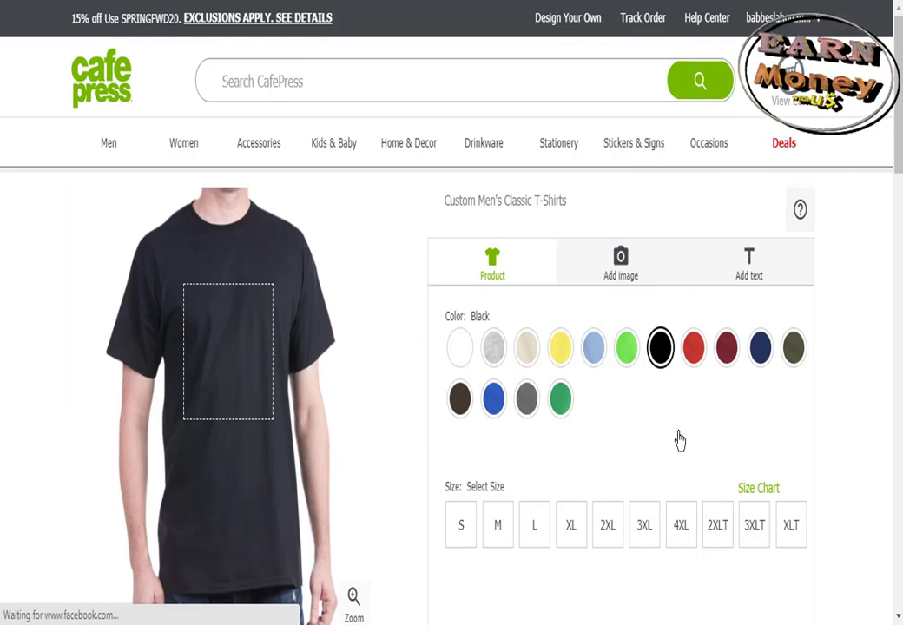
Upload the Halloween image onto the black T-shirt's front and centre it horizontally and vertically.
{"action": "left_click", "coordinate": [622, 274]}
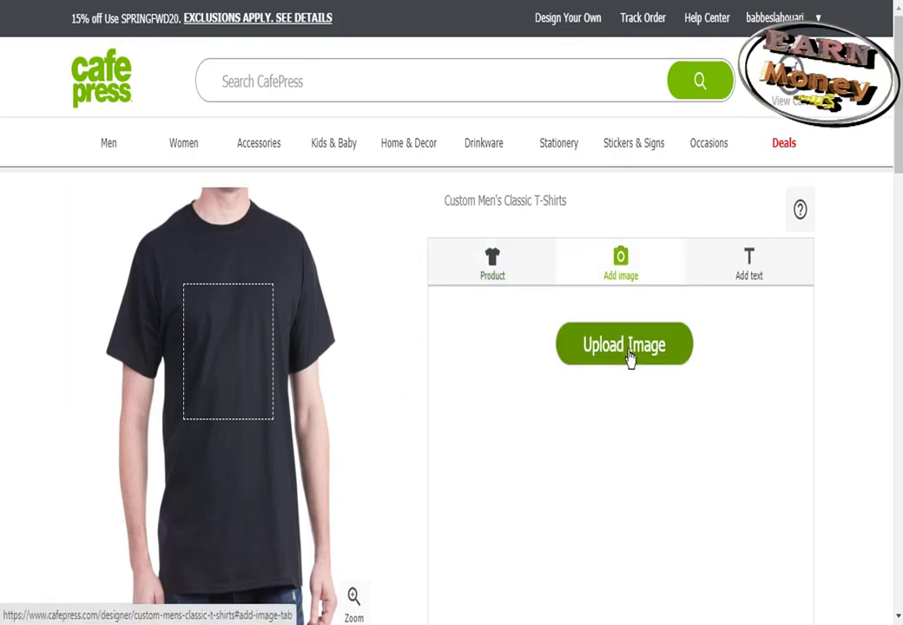
{"action": "left_click", "coordinate": [631, 359]}
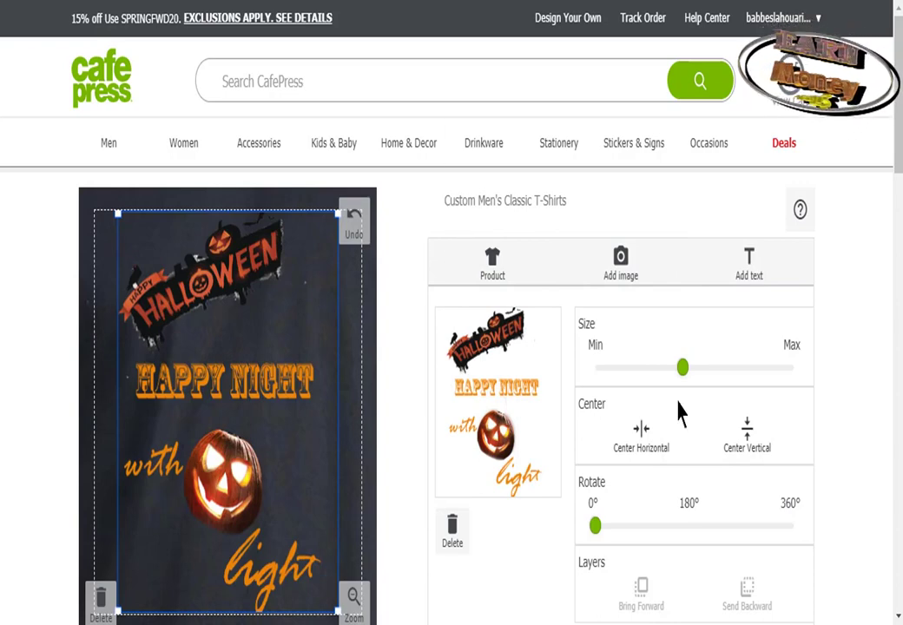
{"action": "left_click", "coordinate": [639, 429]}
{"action": "left_click", "coordinate": [748, 442]}
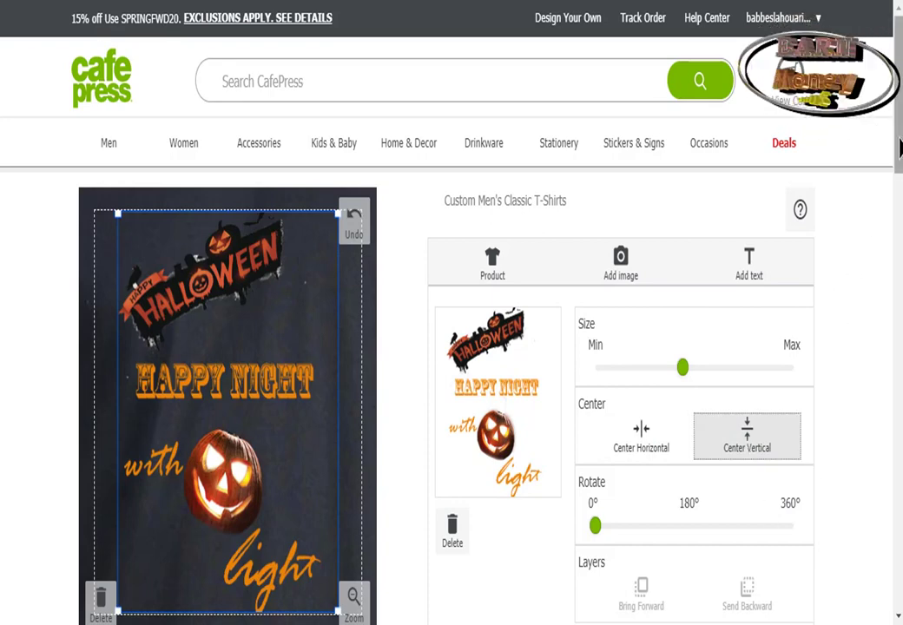
{"action": "left_click_drag", "start_coordinate": [899, 148], "coordinate": [899, 232]}
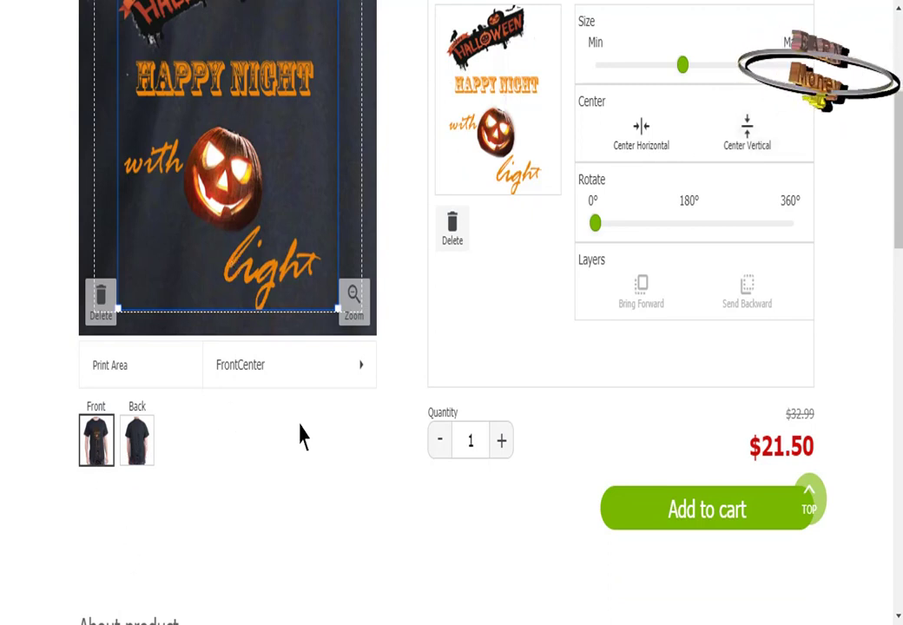
Check the print area options for the T-shirt's front and read through the Men's Classic T-Shirts product information.
{"action": "left_click", "coordinate": [261, 380]}
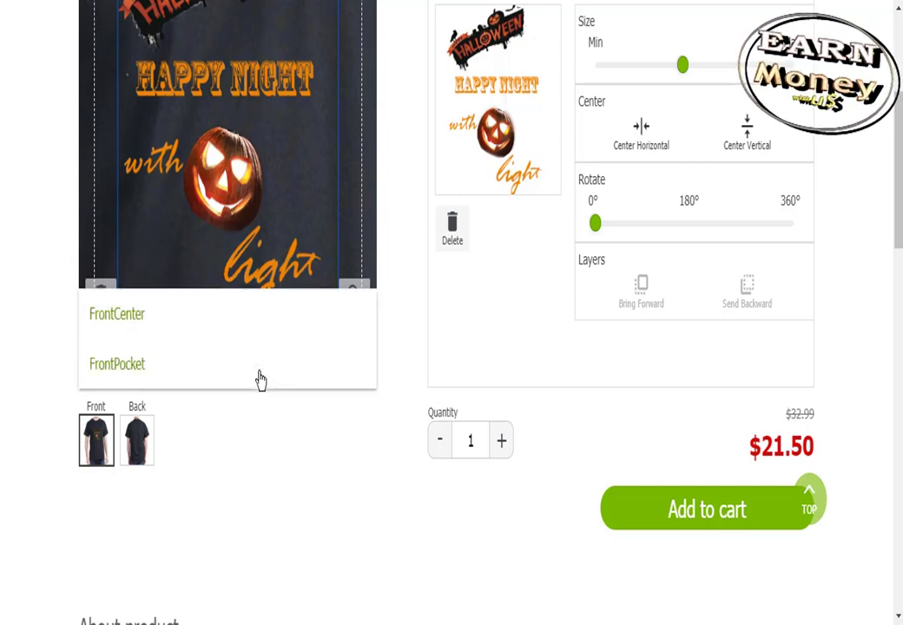
{"action": "left_click", "coordinate": [270, 449]}
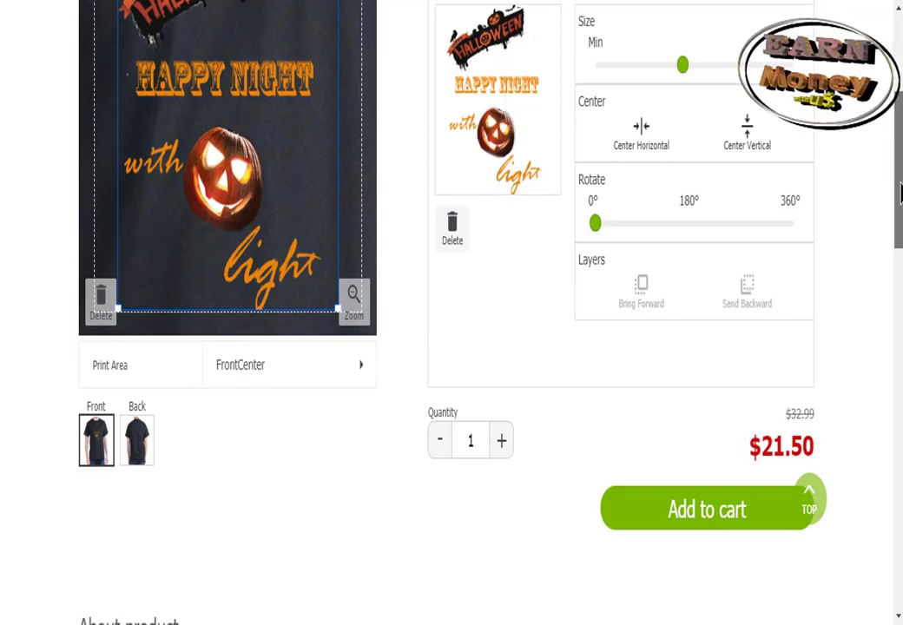
{"action": "left_click_drag", "start_coordinate": [897, 195], "coordinate": [899, 96]}
{"action": "scroll", "coordinate": [899, 107], "scroll_direction": "down", "scroll_amount": 2}
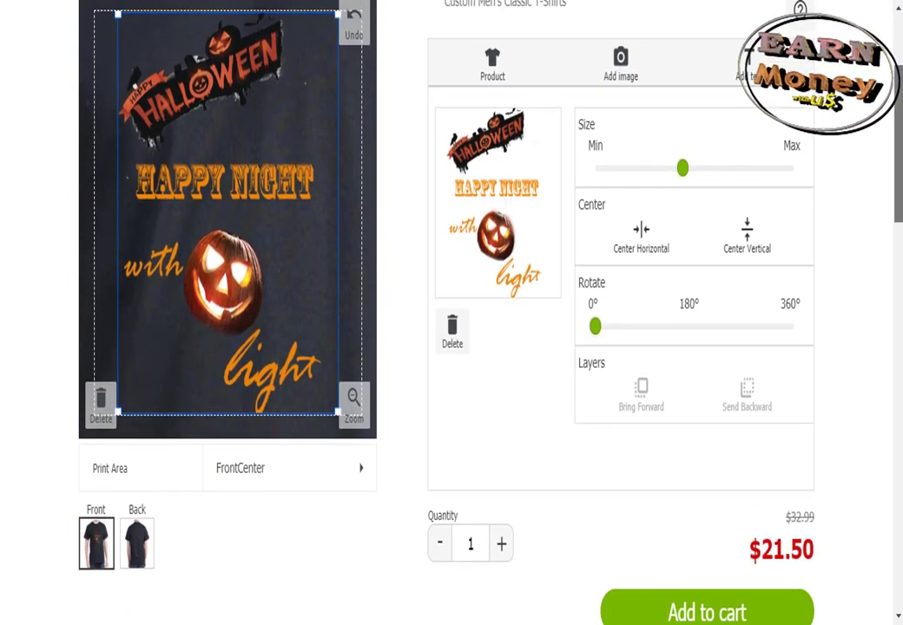
{"action": "scroll", "coordinate": [451, 313], "scroll_direction": "down", "scroll_amount": 4}
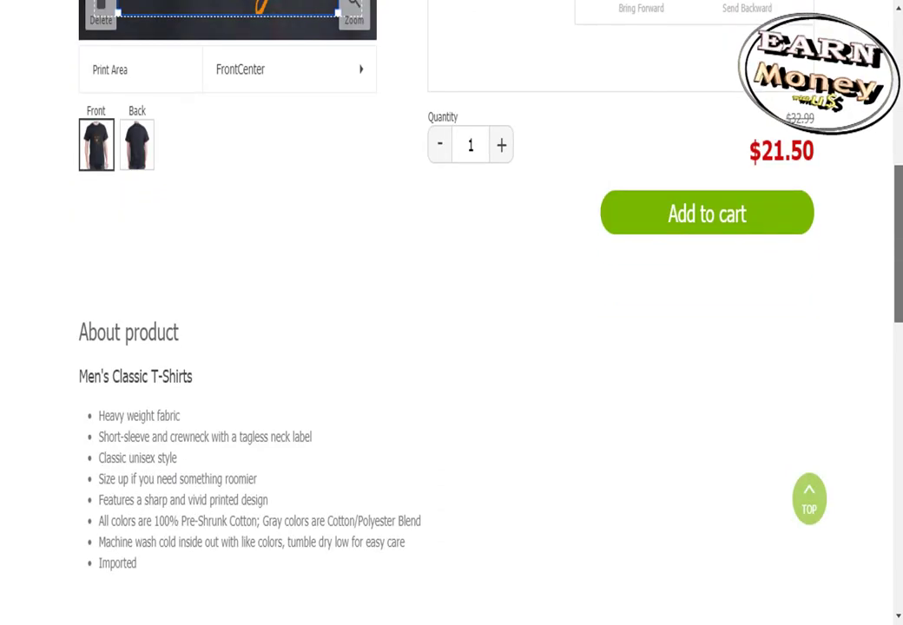
{"action": "scroll", "coordinate": [900, 201], "scroll_direction": "up", "scroll_amount": 3}
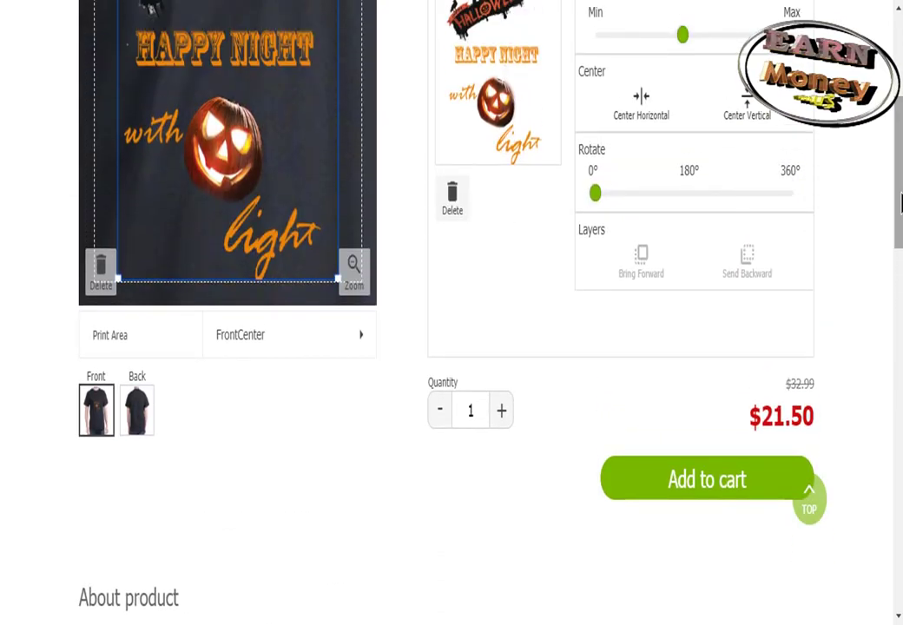
Add one of the custom Halloween T-shirts to the cart in size 2XL.
{"action": "left_click", "coordinate": [500, 412]}
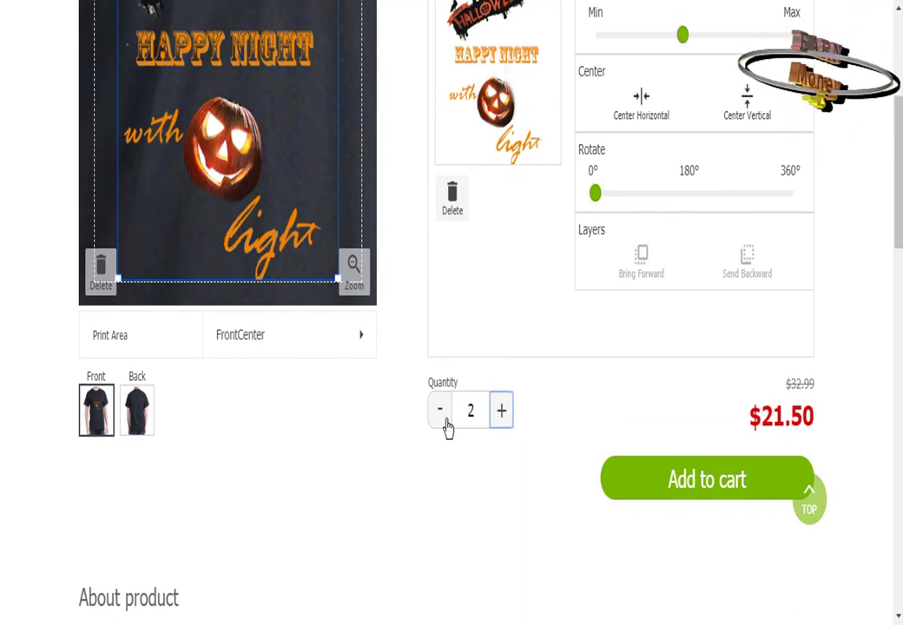
{"action": "left_click", "coordinate": [530, 452]}
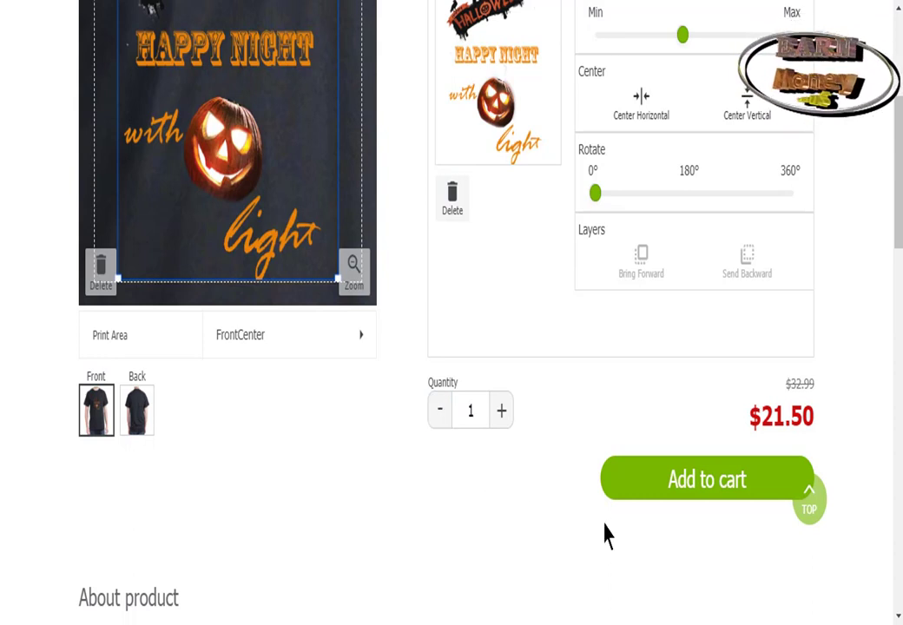
{"action": "left_click", "coordinate": [653, 482]}
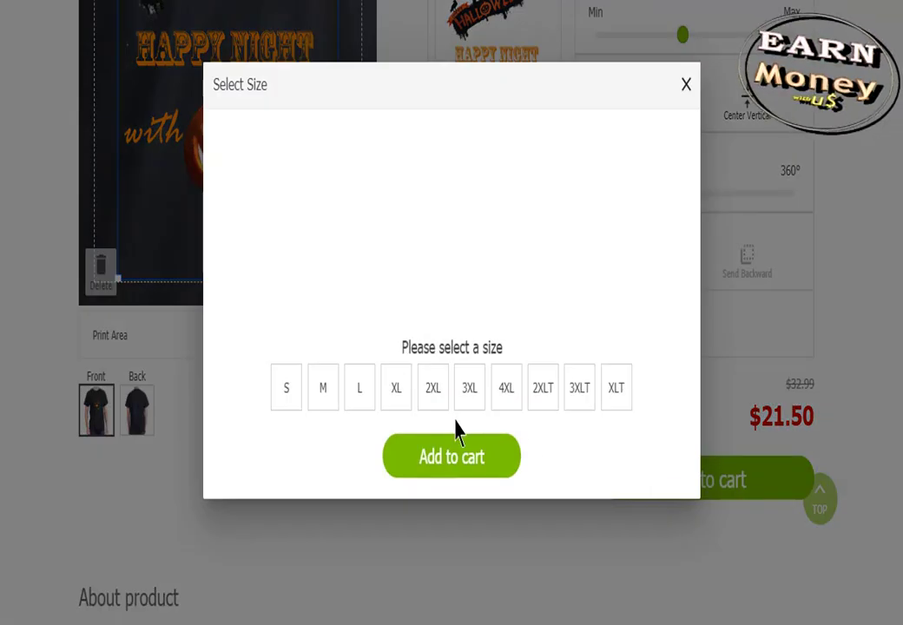
{"action": "left_click", "coordinate": [434, 399]}
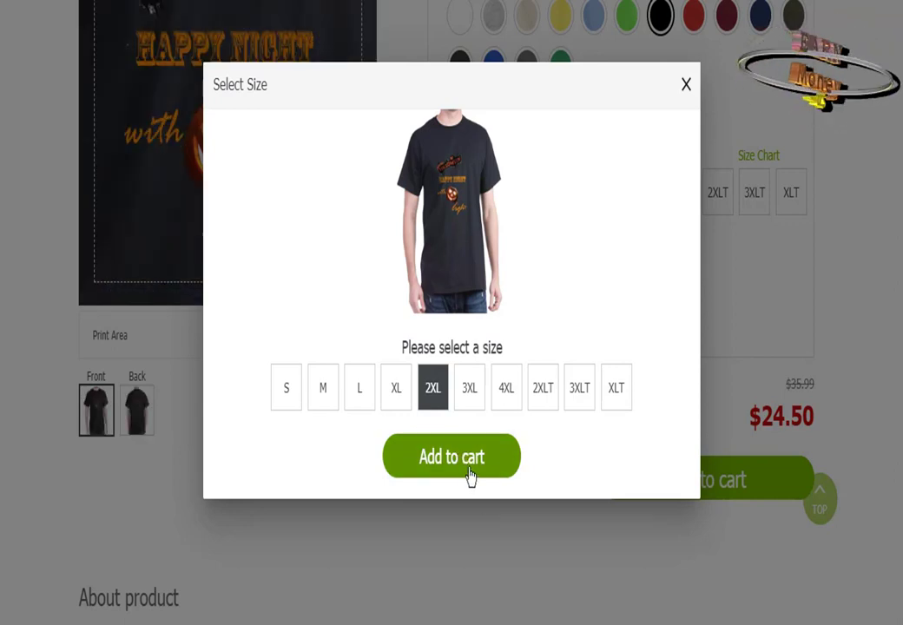
{"action": "left_click", "coordinate": [470, 475]}
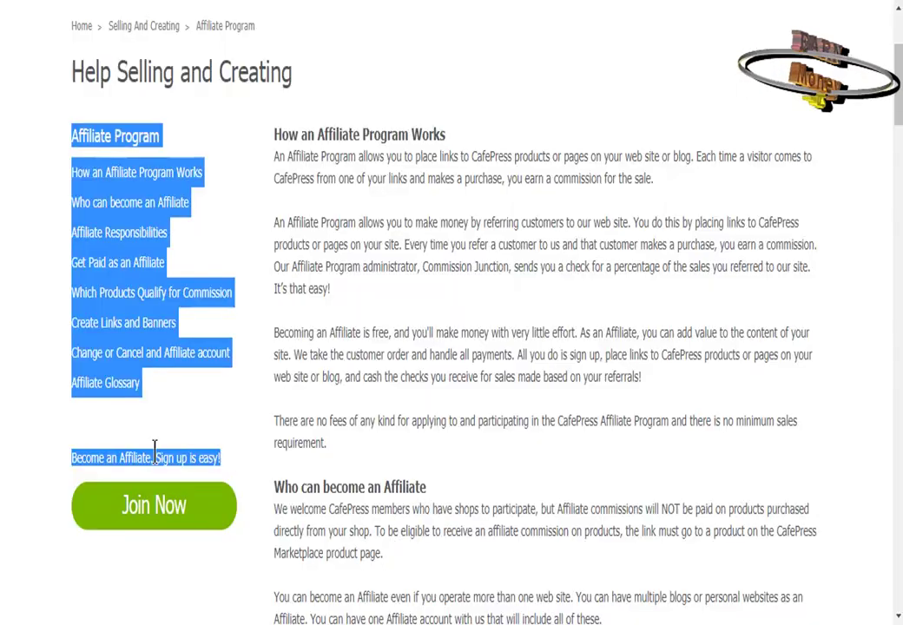
Open the affiliate sign-up from the CafePress Affiliate Program help page and look through the CJ Affiliate publisher form.
{"action": "left_click", "coordinate": [37, 433]}
{"action": "left_click", "coordinate": [135, 507]}
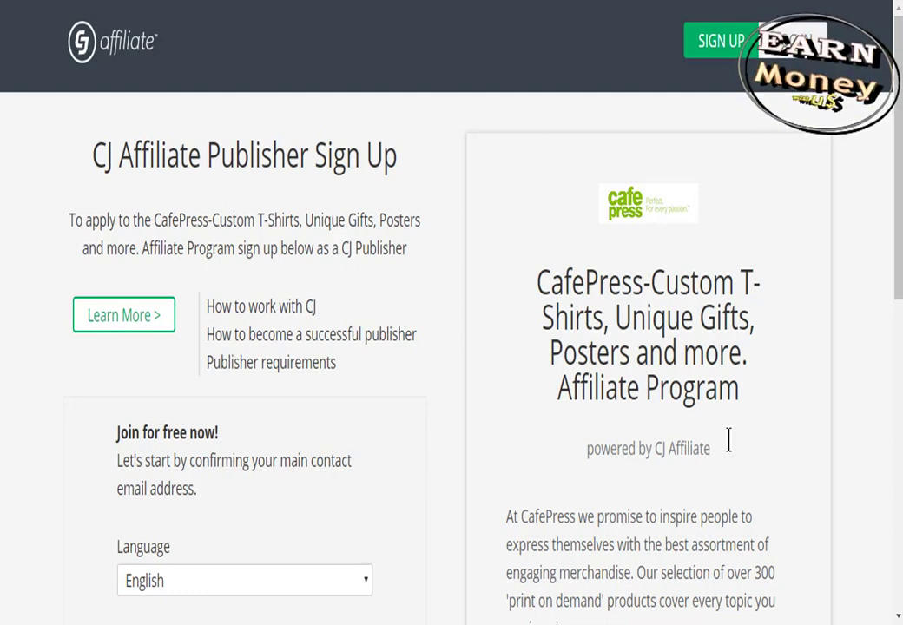
{"action": "left_click_drag", "start_coordinate": [900, 271], "coordinate": [900, 476]}
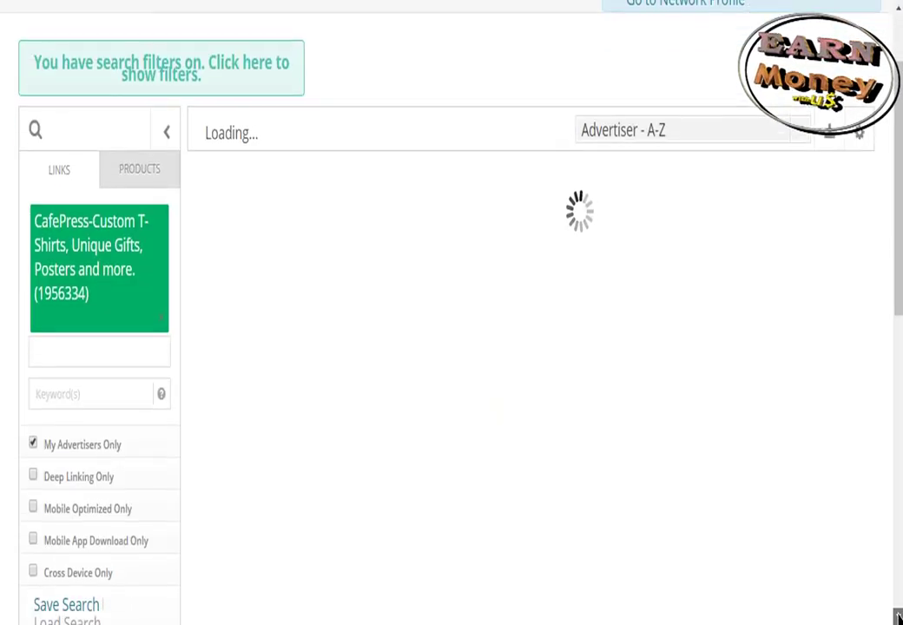
Browse the CafePress links and products in CJ Affiliate's search and examine the details of Personalized Marching Band Mugs.
{"action": "left_click", "coordinate": [898, 615]}
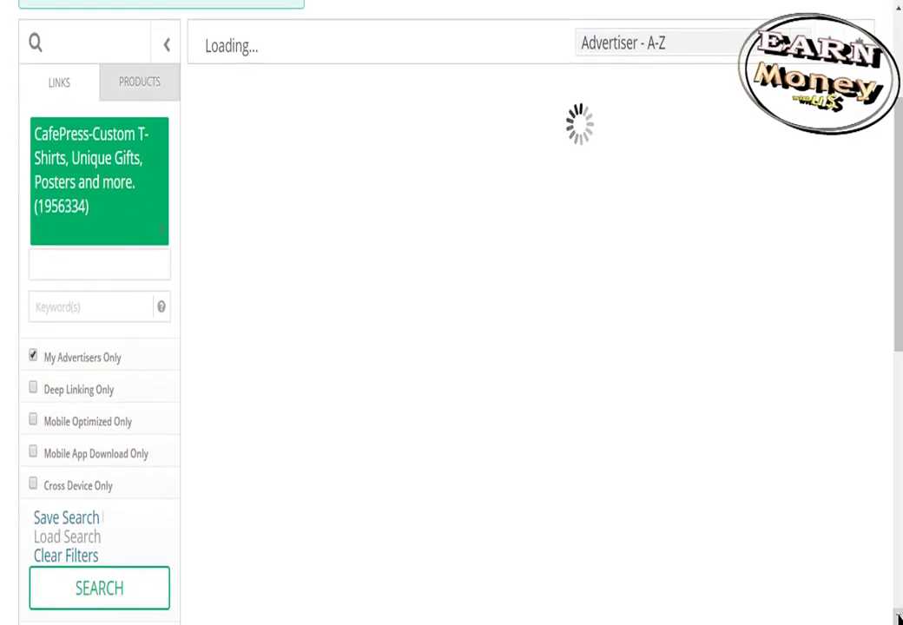
{"action": "left_click", "coordinate": [898, 616]}
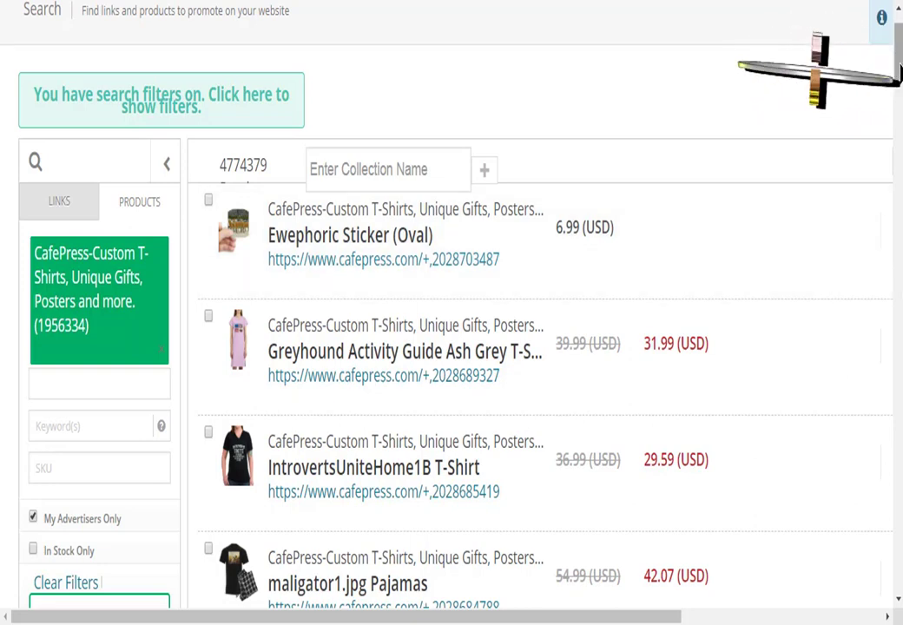
{"action": "left_click_drag", "start_coordinate": [900, 71], "coordinate": [900, 227]}
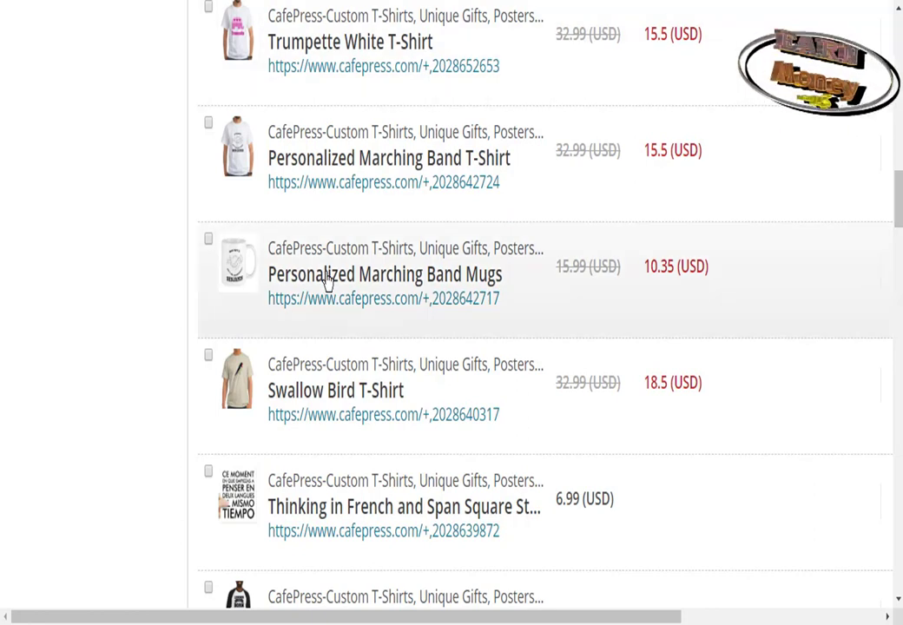
{"action": "left_click", "coordinate": [328, 276]}
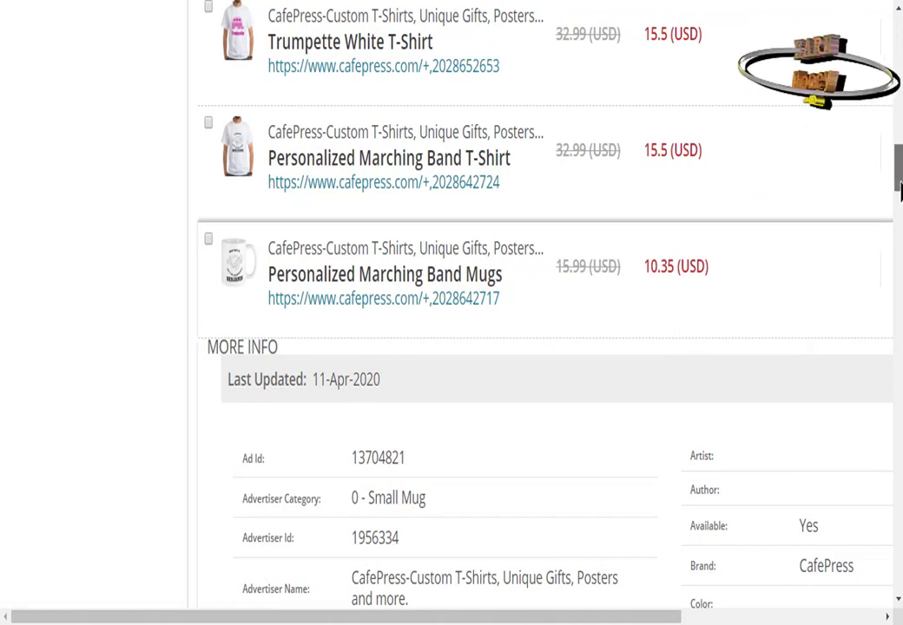
{"action": "left_click_drag", "start_coordinate": [899, 191], "coordinate": [899, 228]}
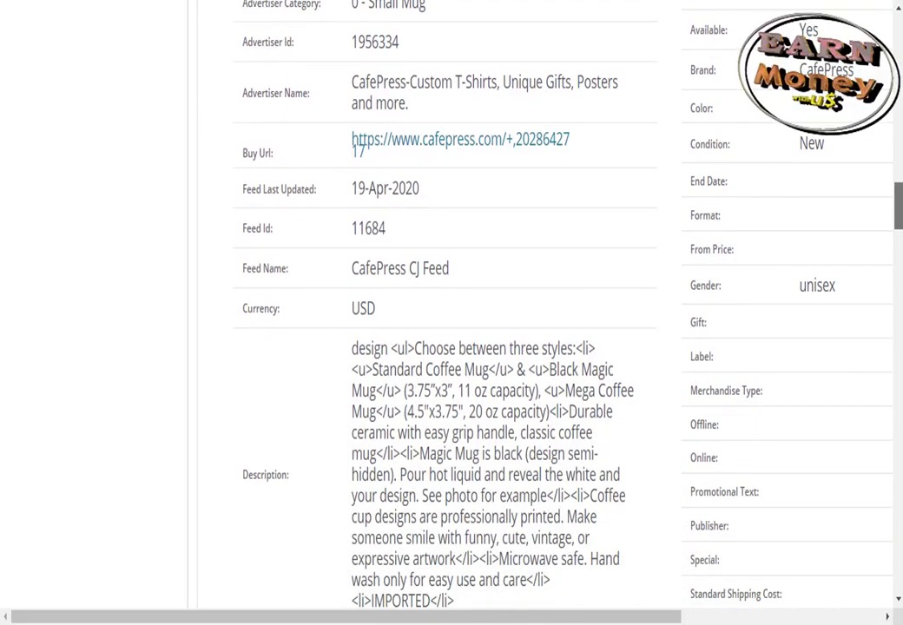
{"action": "left_click_drag", "start_coordinate": [900, 207], "coordinate": [900, 62]}
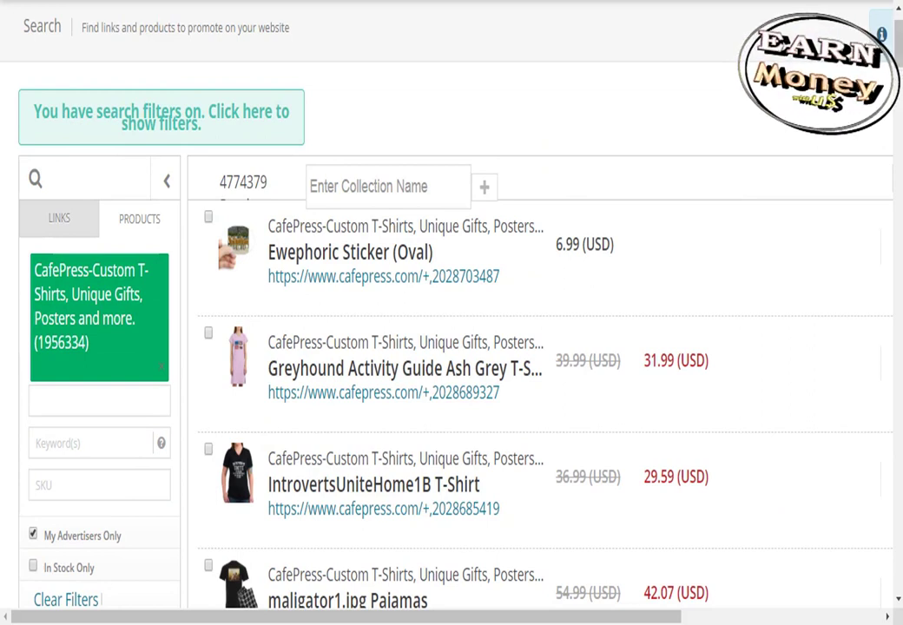
With the active search filters shown, select the Ewephoric Sticker (Oval) product and expand its information.
{"action": "left_click", "coordinate": [256, 120]}
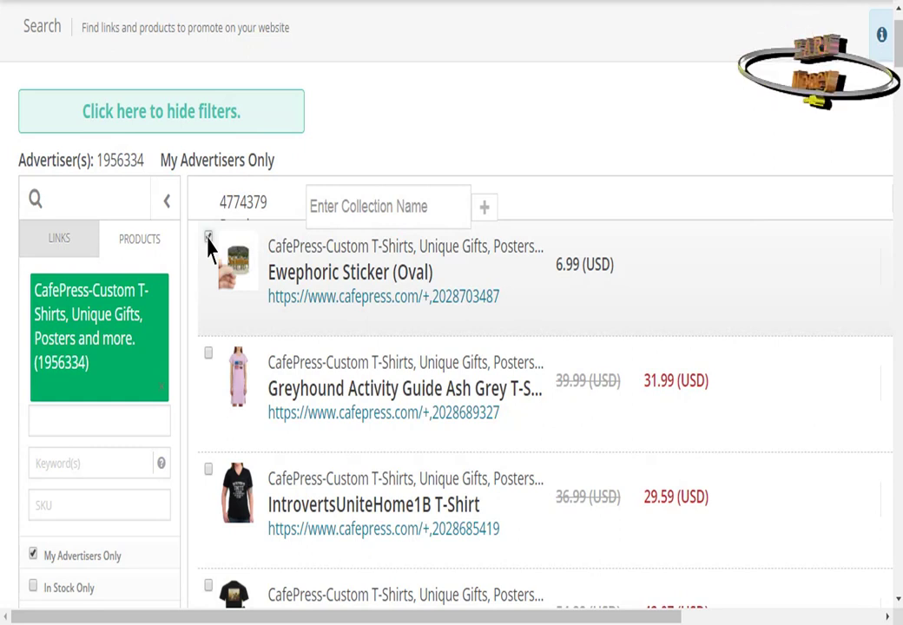
{"action": "left_click", "coordinate": [209, 237]}
{"action": "left_click", "coordinate": [320, 272]}
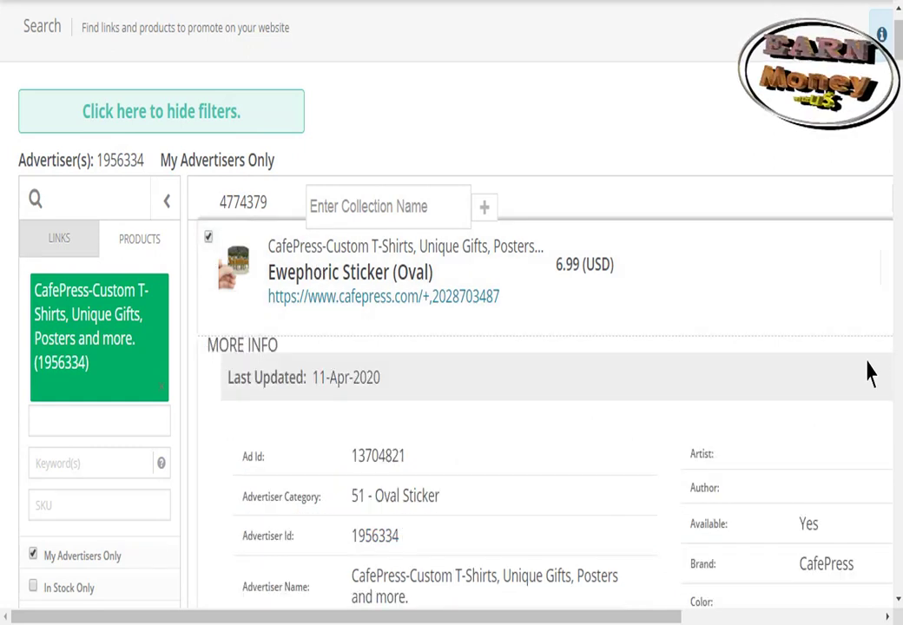
Open the oval sticker's Buy Url and examine its product page on CafePress.
{"action": "scroll", "coordinate": [895, 602], "scroll_direction": "down", "scroll_amount": 5}
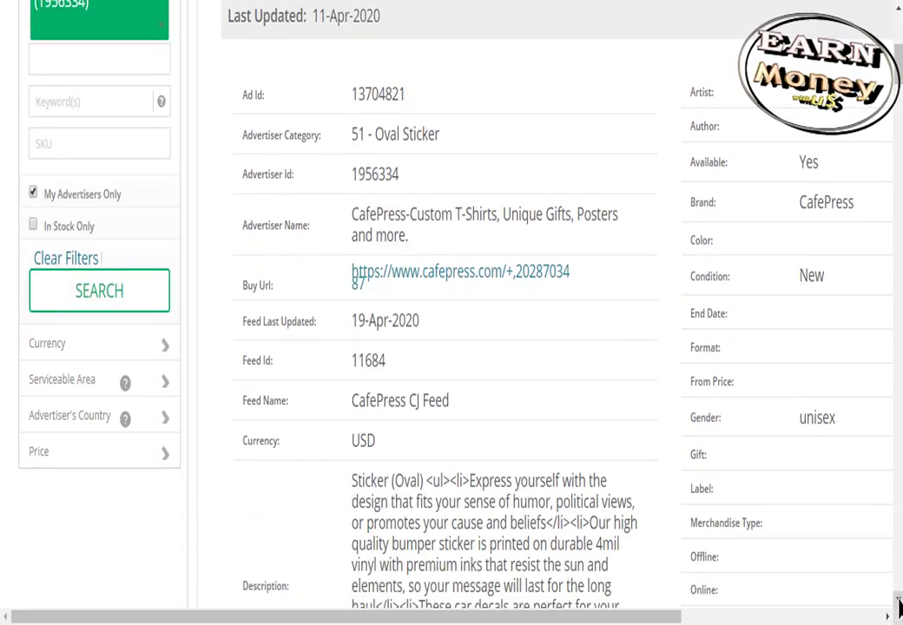
{"action": "left_click", "coordinate": [501, 280]}
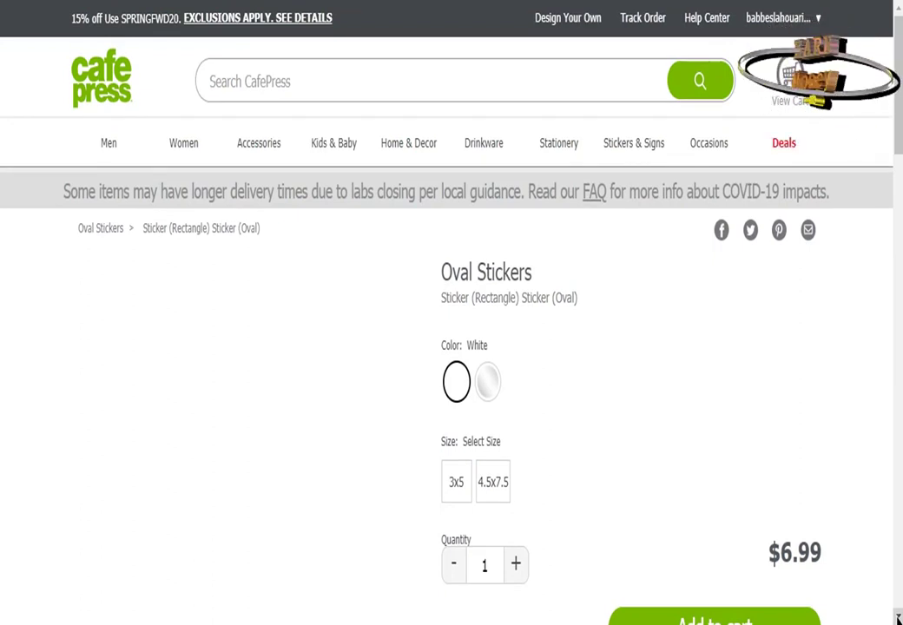
{"action": "scroll", "coordinate": [898, 617], "scroll_direction": "down", "scroll_amount": 3}
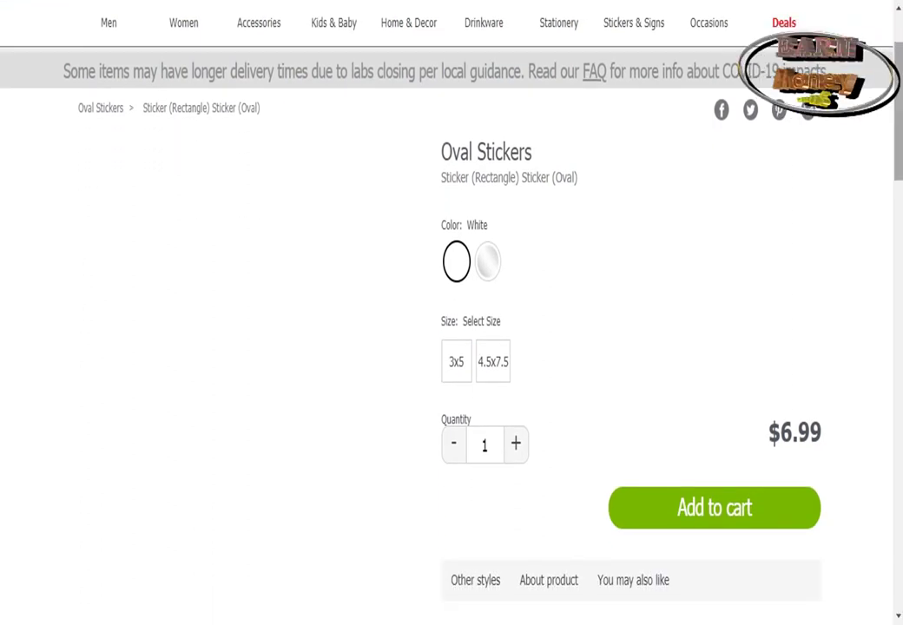